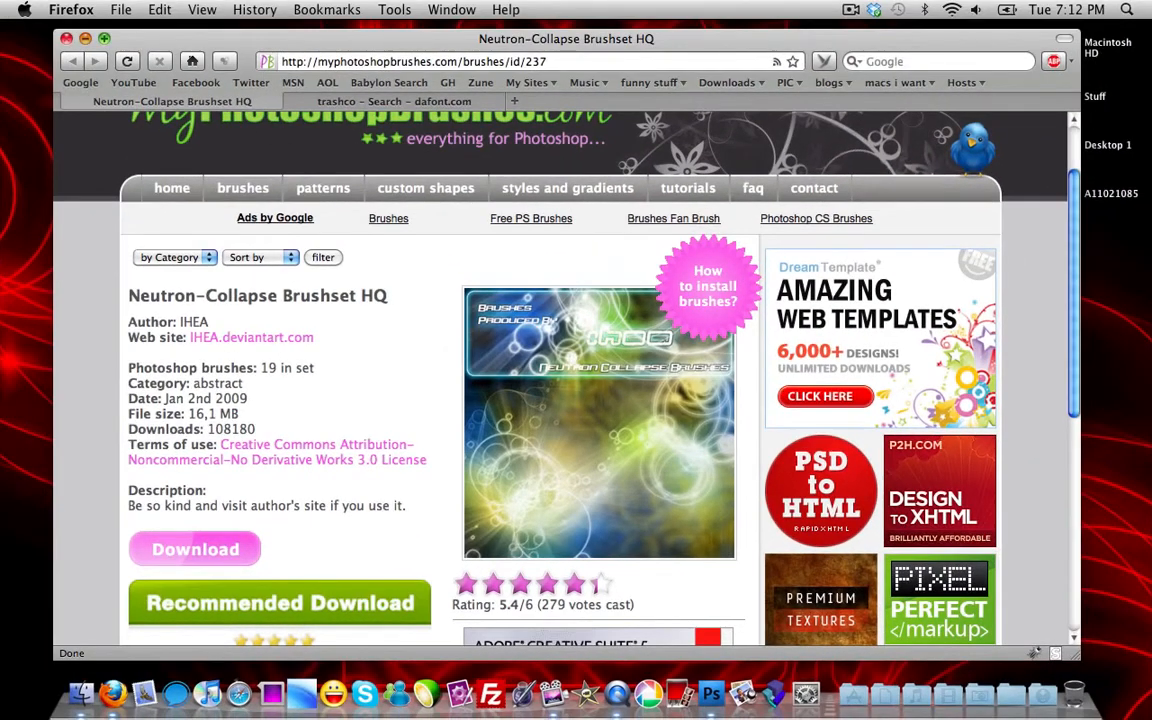
# - Switch to Photoshop and create a 1280 by 800 pixel RGB document named "Red spectrum 2" at 72 pixels/inch with a white background
pyautogui.click(85, 38)
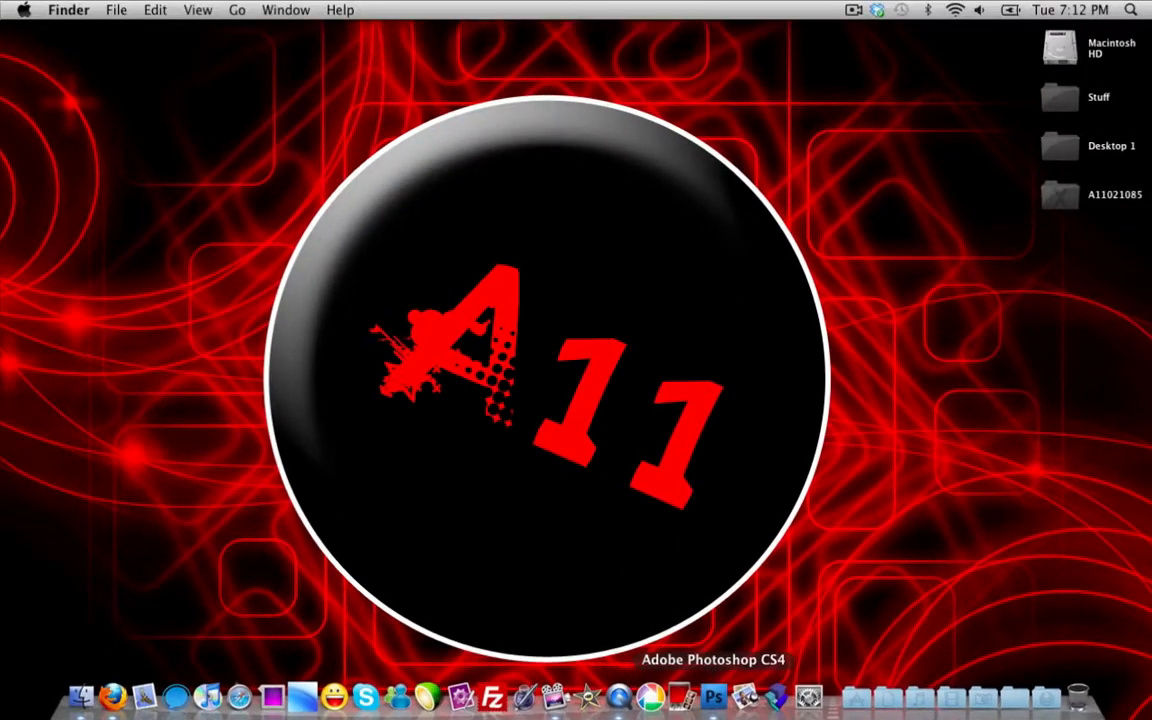
pyautogui.click(713, 697)
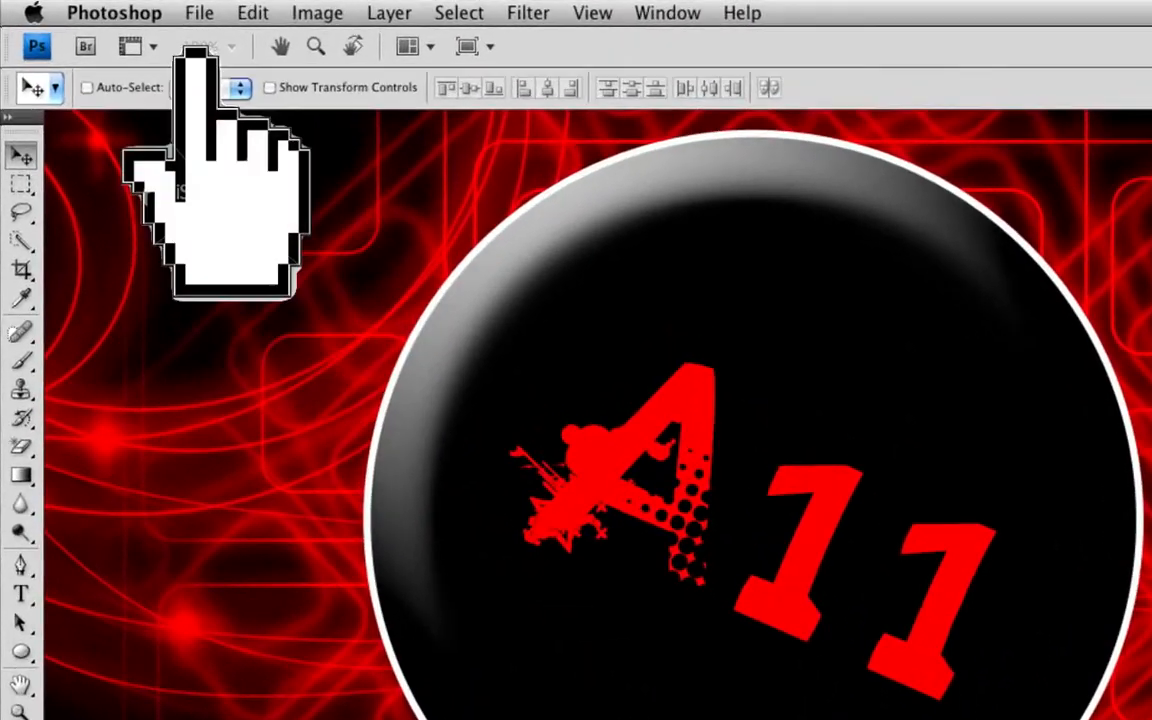
pyautogui.click(199, 12)
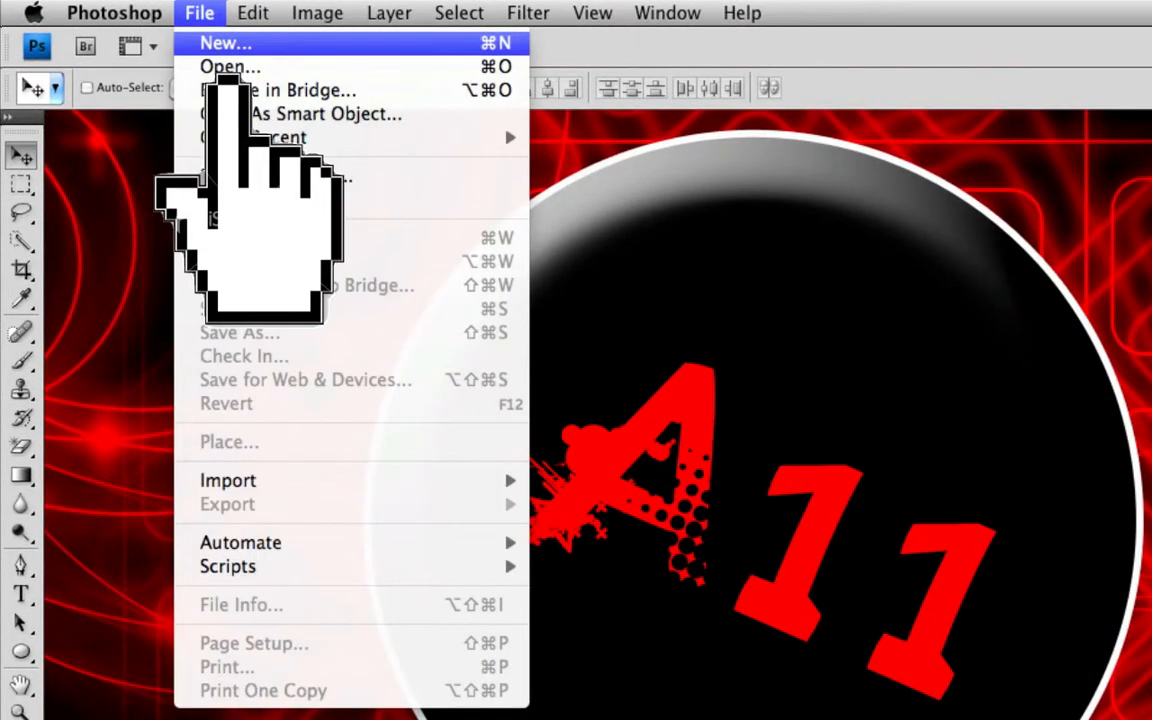
pyautogui.click(224, 41)
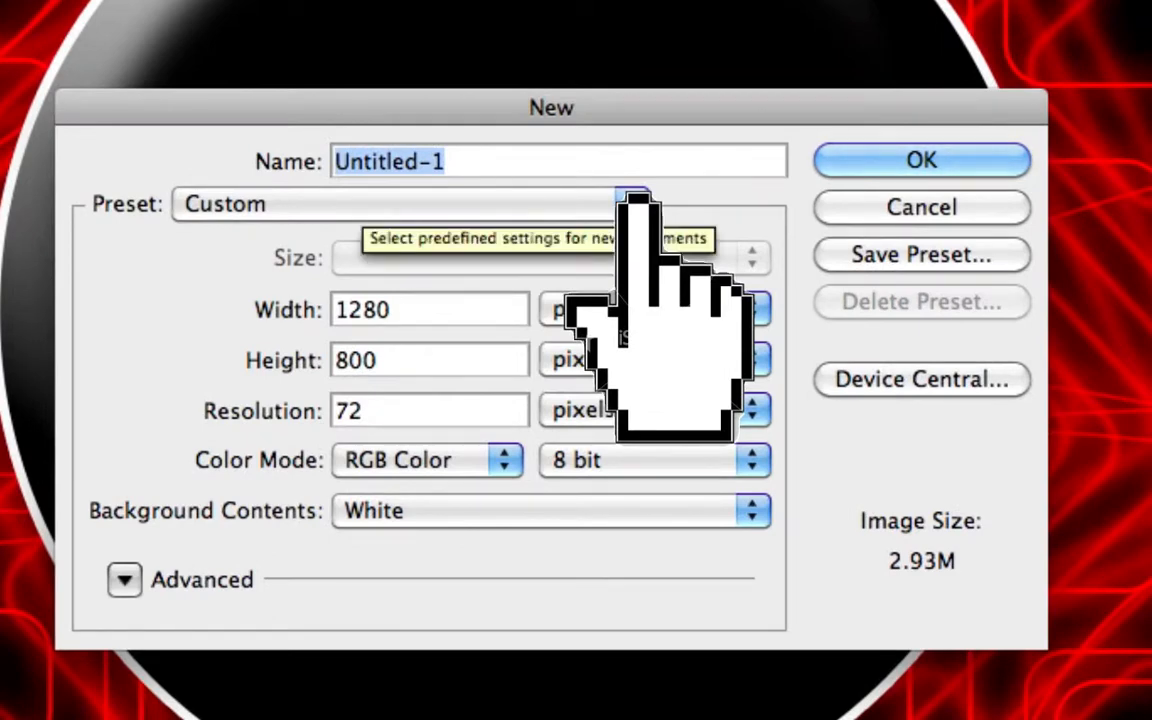
pyautogui.write('Red spe')
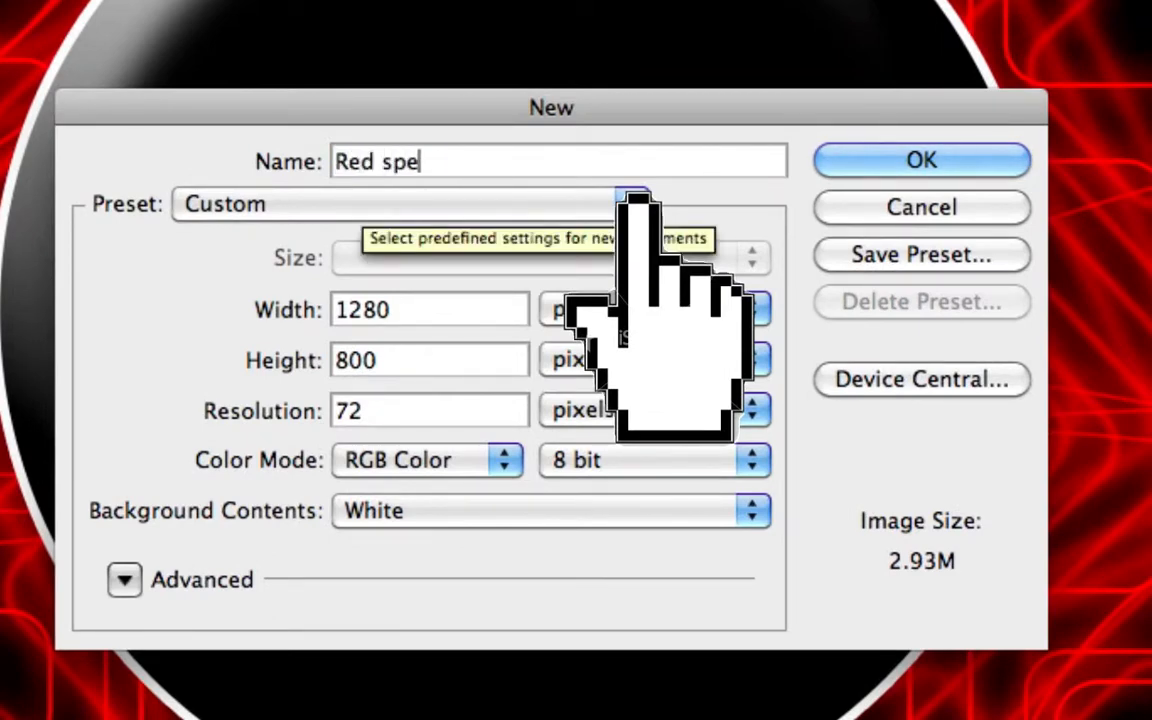
pyautogui.write('ctru m')
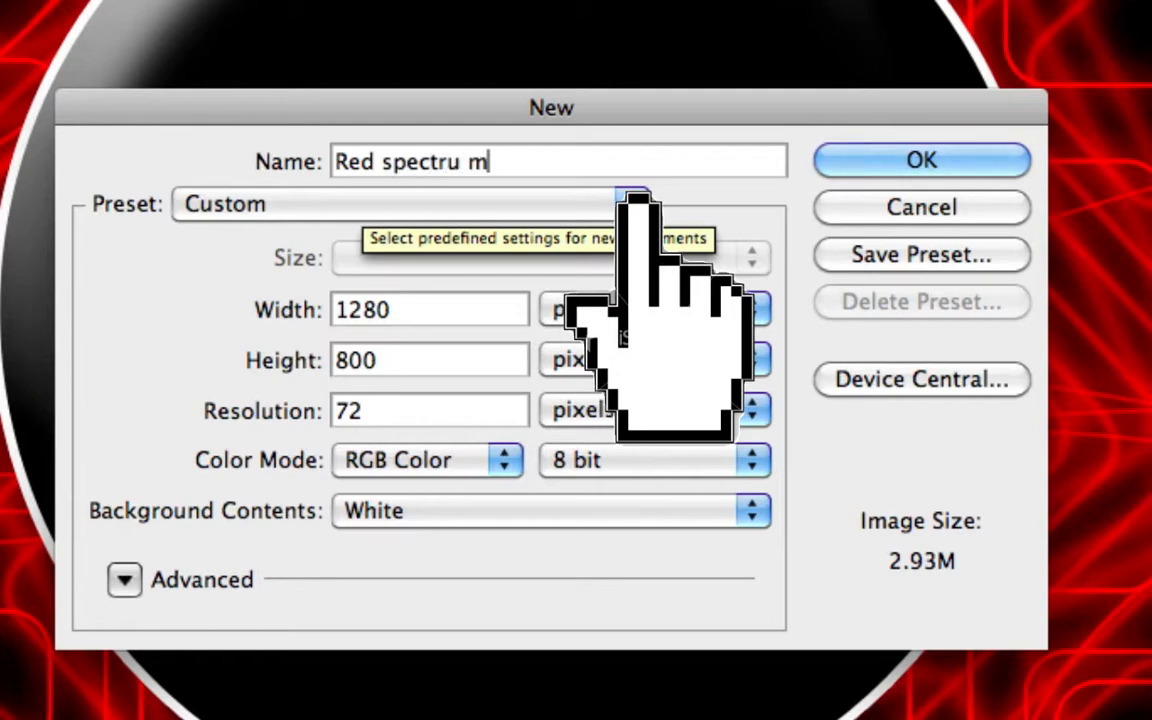
pyautogui.press('BackSpace')
pyautogui.press('BackSpace')
pyautogui.write('m 2')
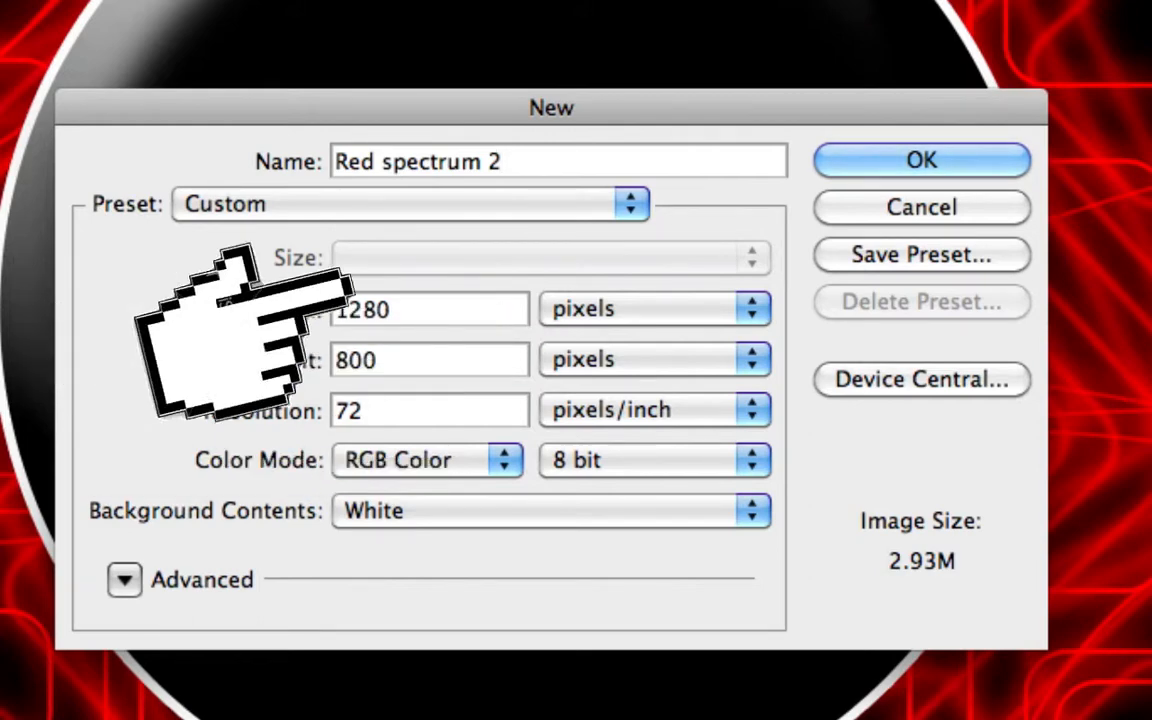
pyautogui.click(918, 165)
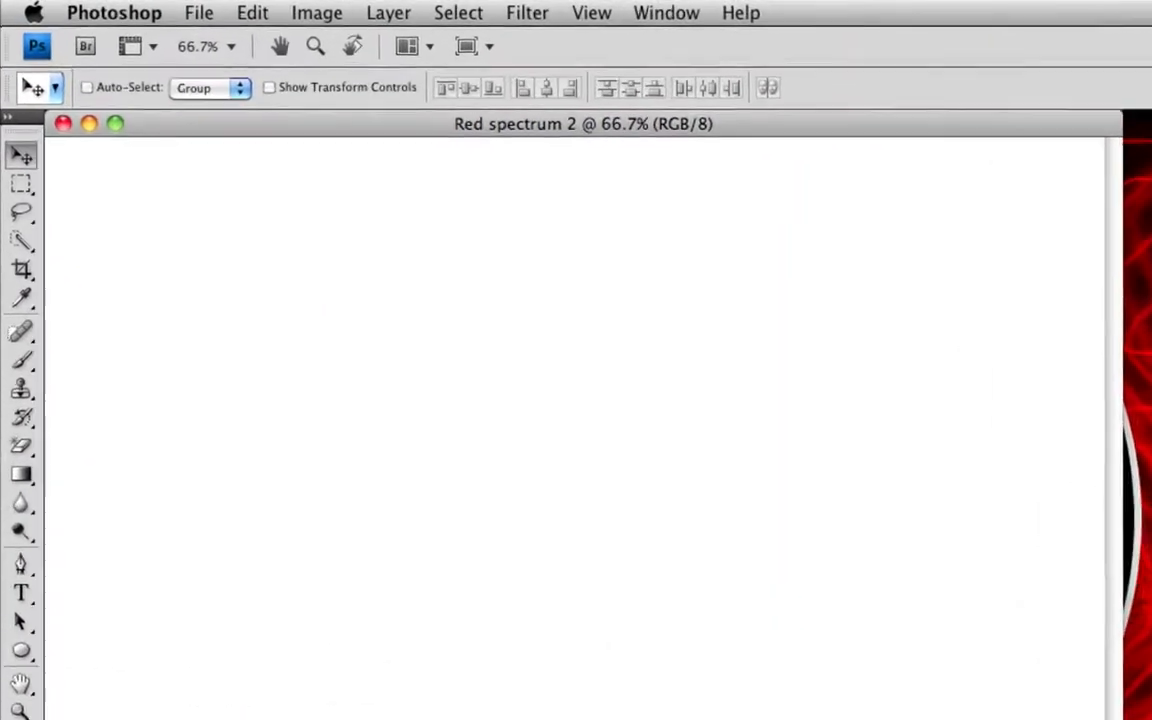
# - Fill the Background layer with black
pyautogui.click(182, 9)
pyautogui.click(295, 404)
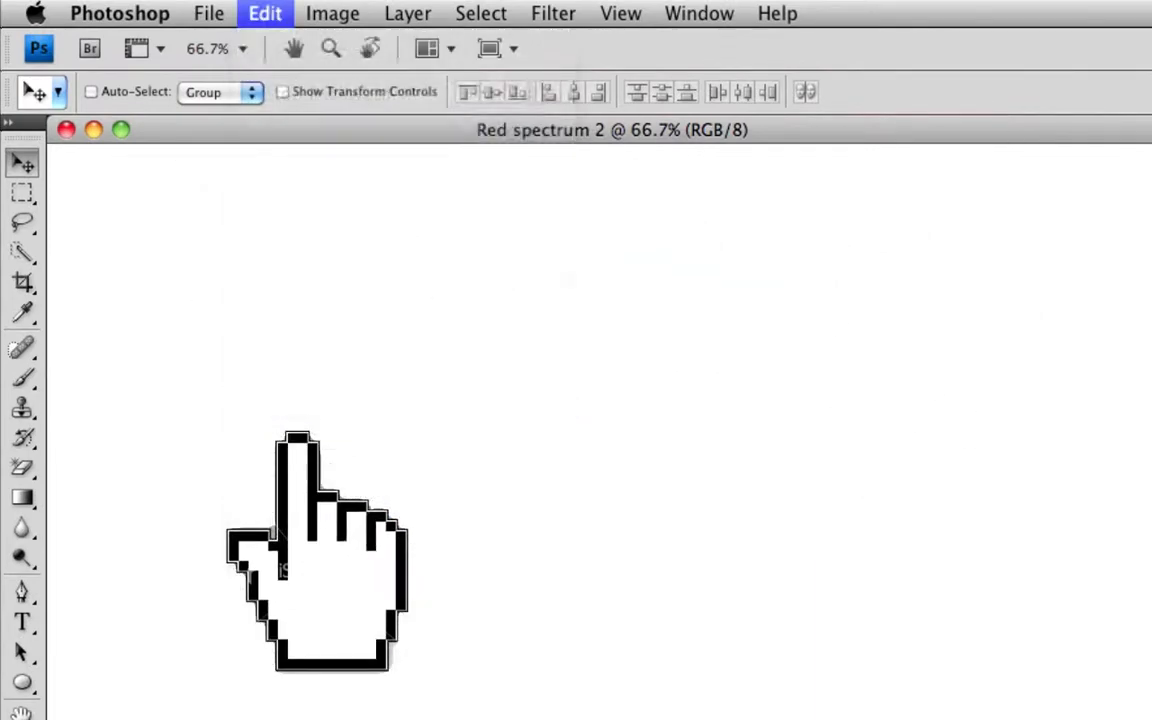
pyautogui.click(987, 310)
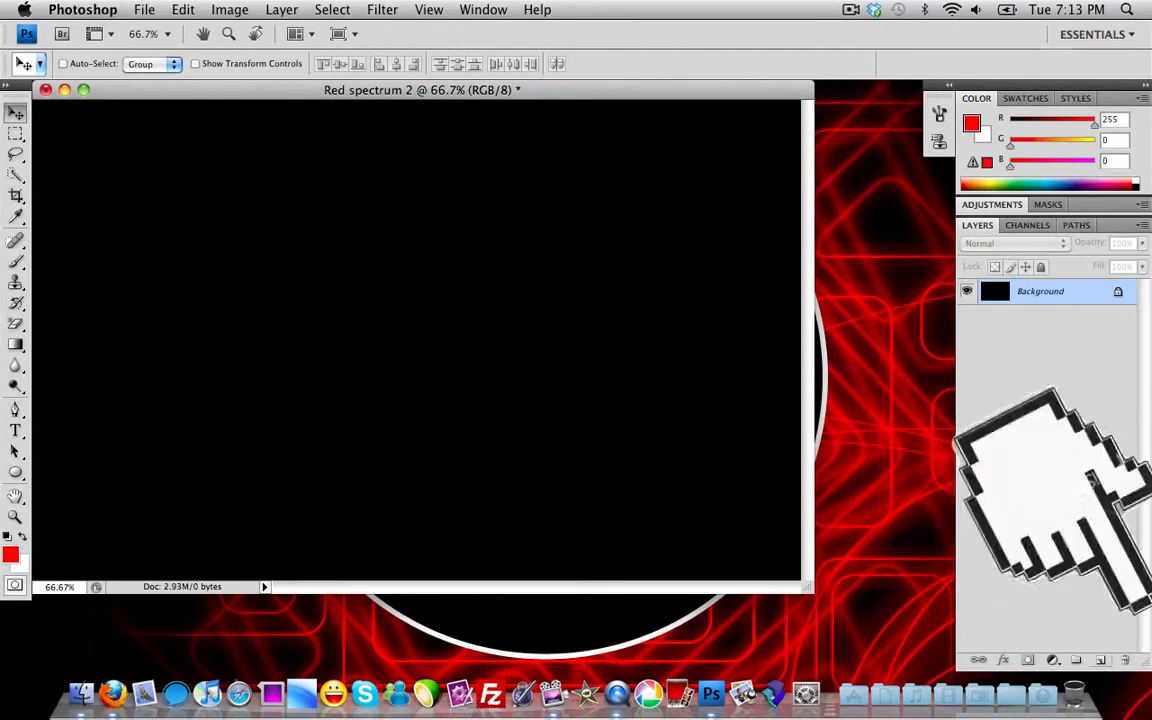
# - Add a new layer above the background and show the available presets of the Brush tool
pyautogui.click(1100, 660)
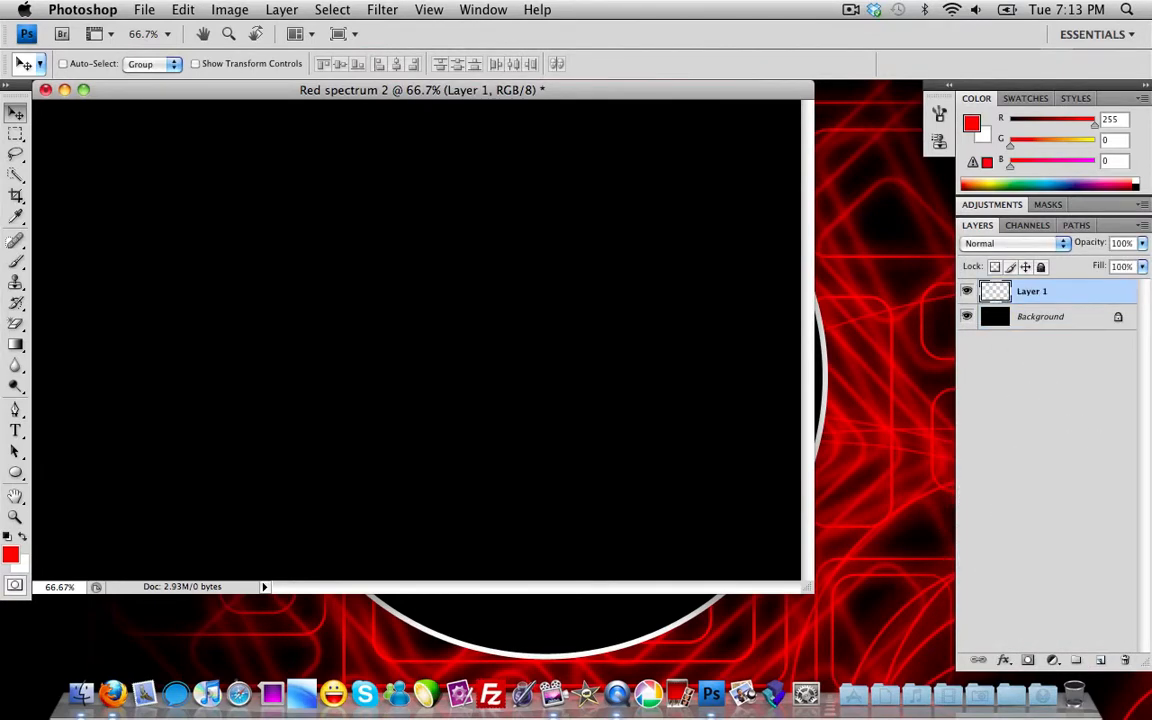
pyautogui.click(15, 262)
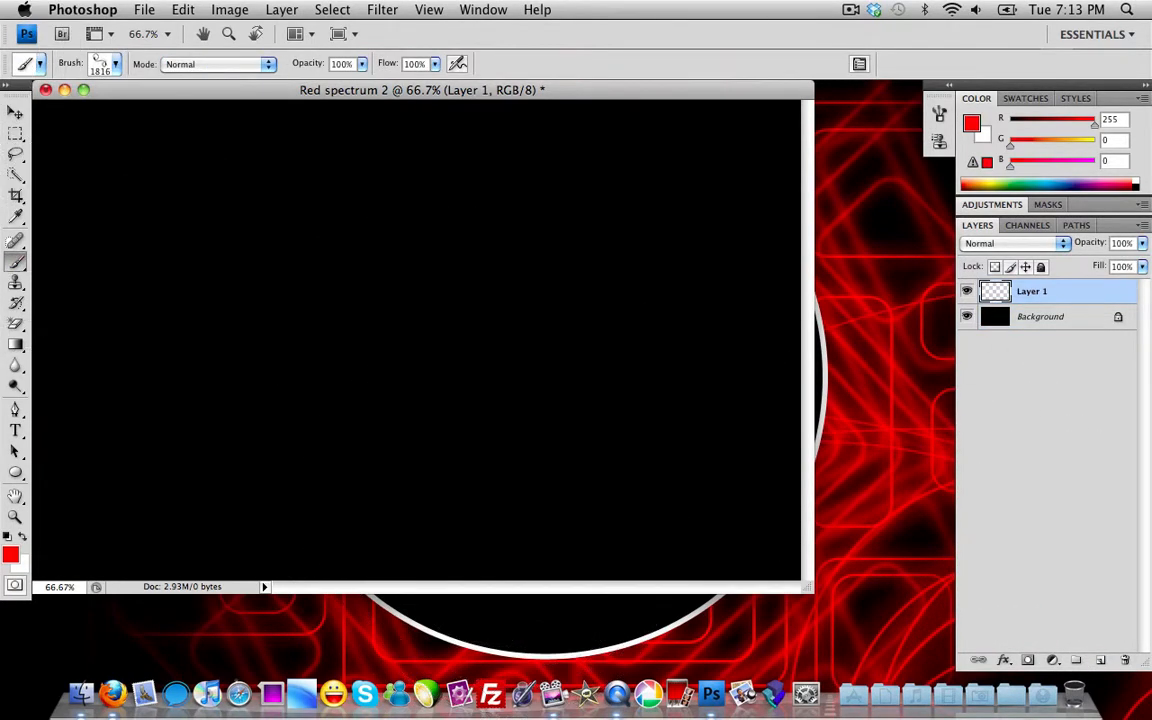
pyautogui.click(115, 64)
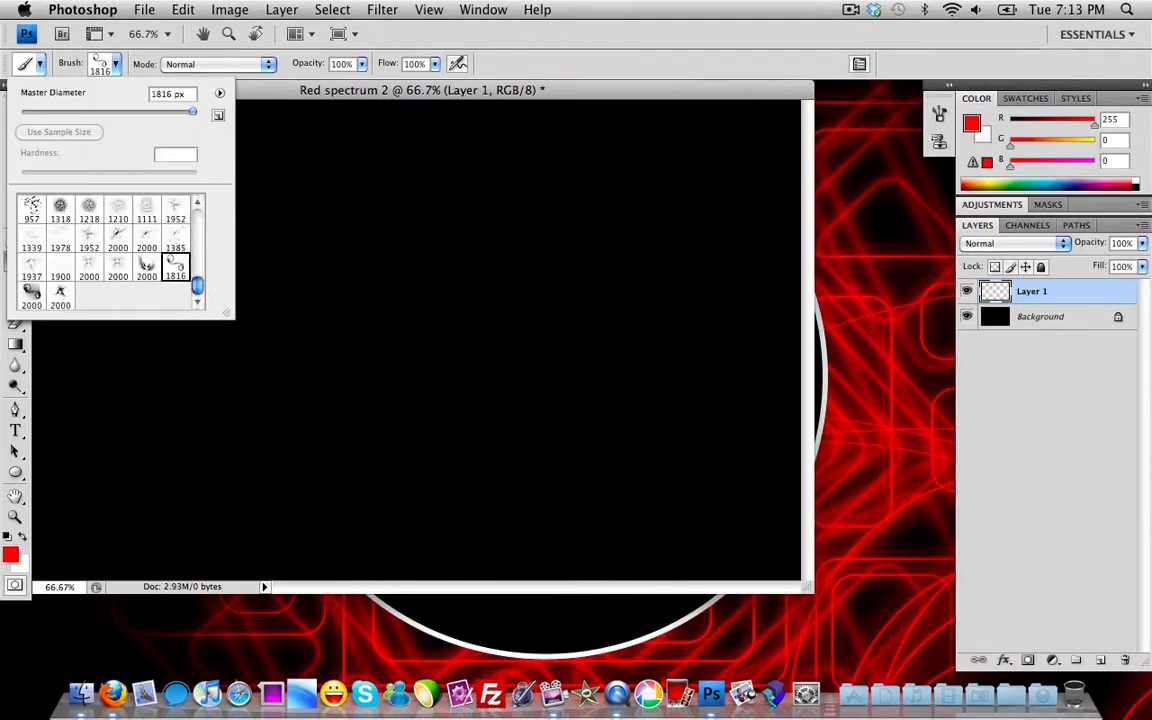
# - Switch to Firefox to view the Neutron-Collapse Brushset HQ download page, and return to Photoshop
pyautogui.press('F3')
pyautogui.click(576, 558)
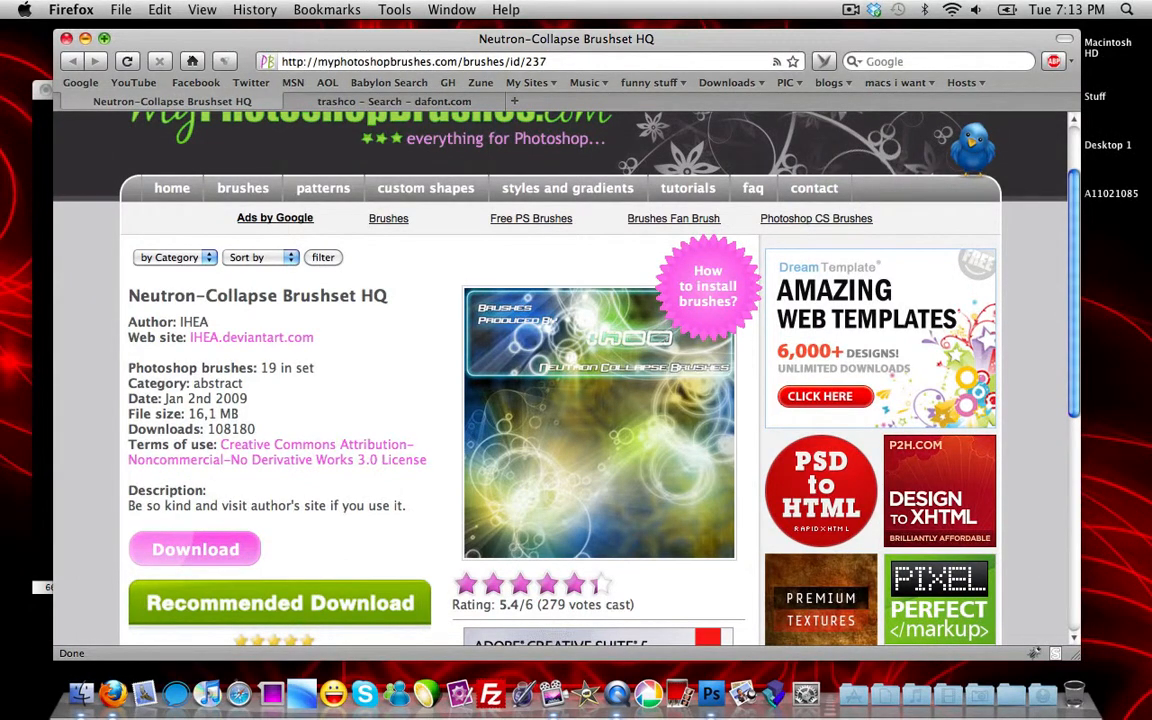
pyautogui.click(85, 39)
pyautogui.click(140, 86)
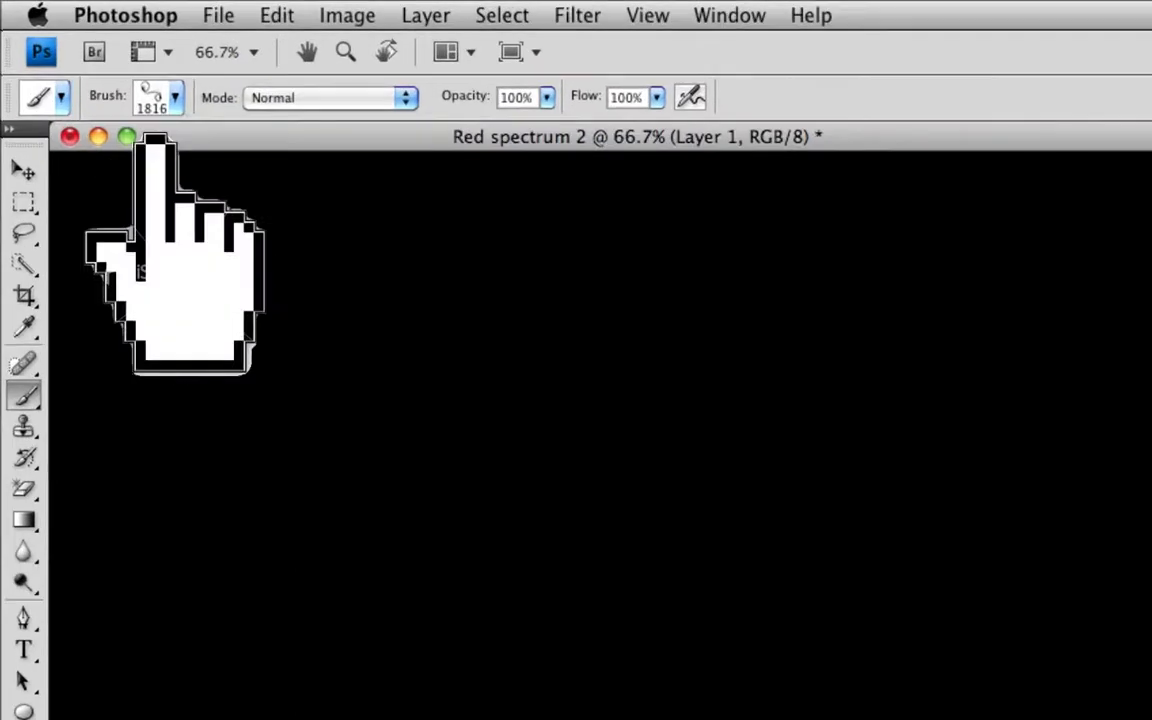
pyautogui.click(110, 63)
pyautogui.click(332, 141)
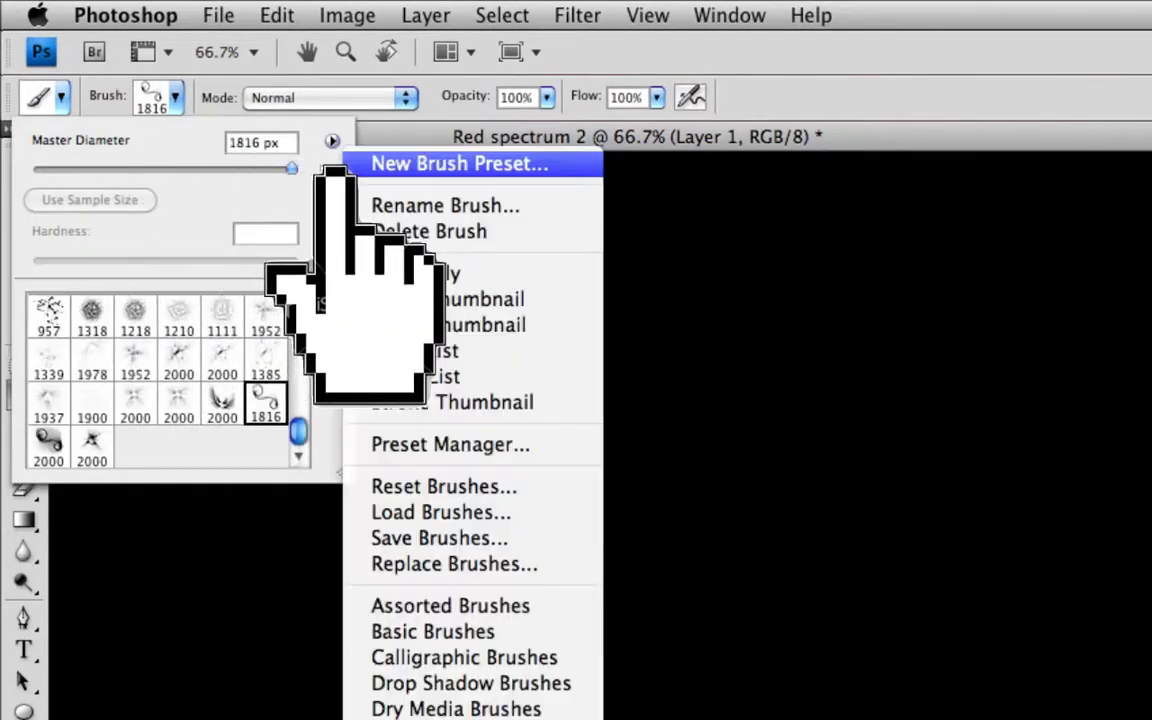
pyautogui.click(432, 513)
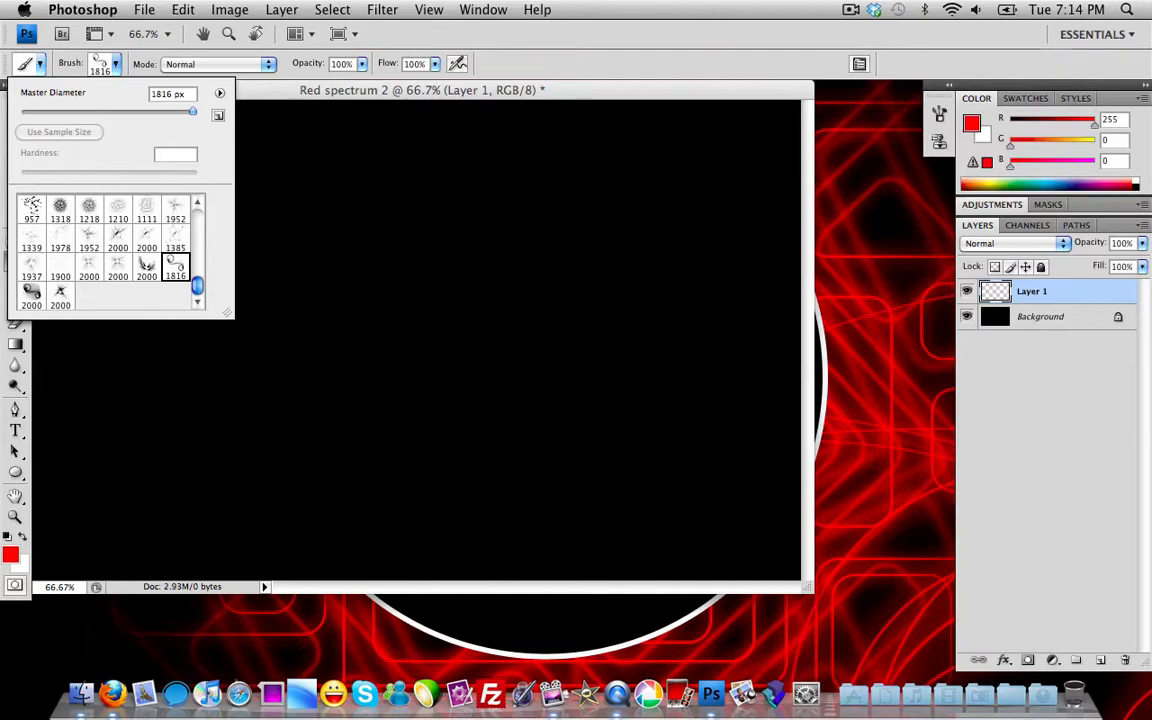
# - Stamp the 1318 px rounded-line pattern brush in red on Layer 1, and add the 1816 px curved-swirl brush over it
pyautogui.click(60, 208)
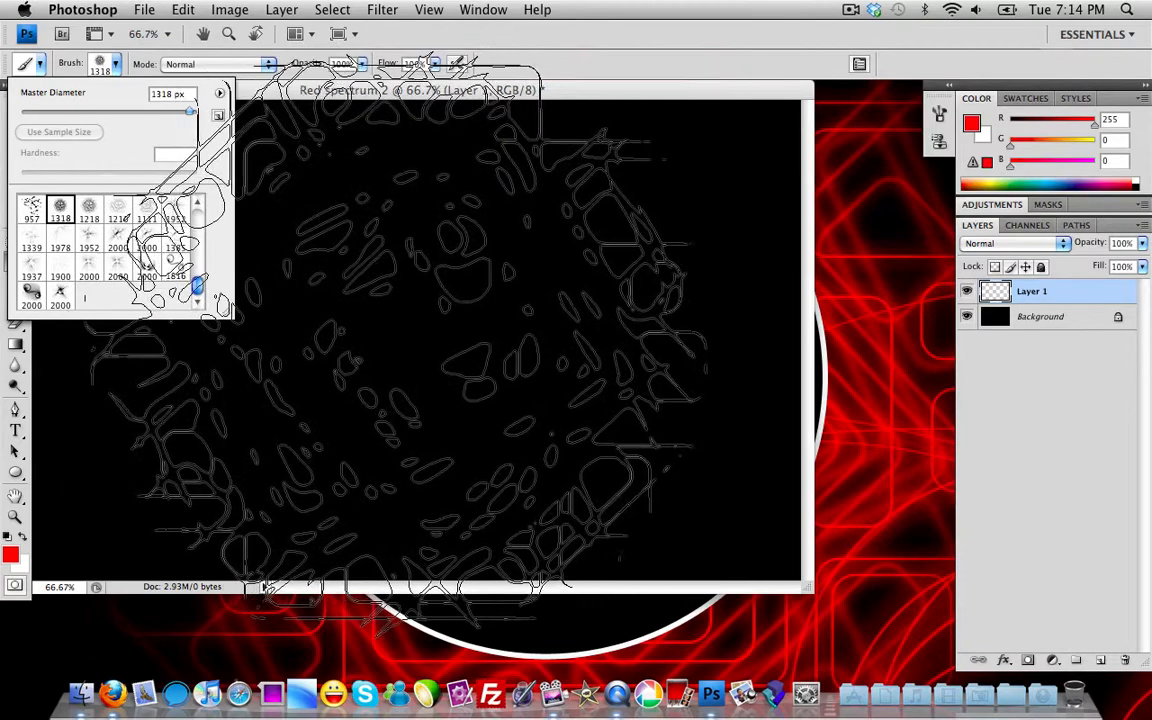
pyautogui.click(432, 370)
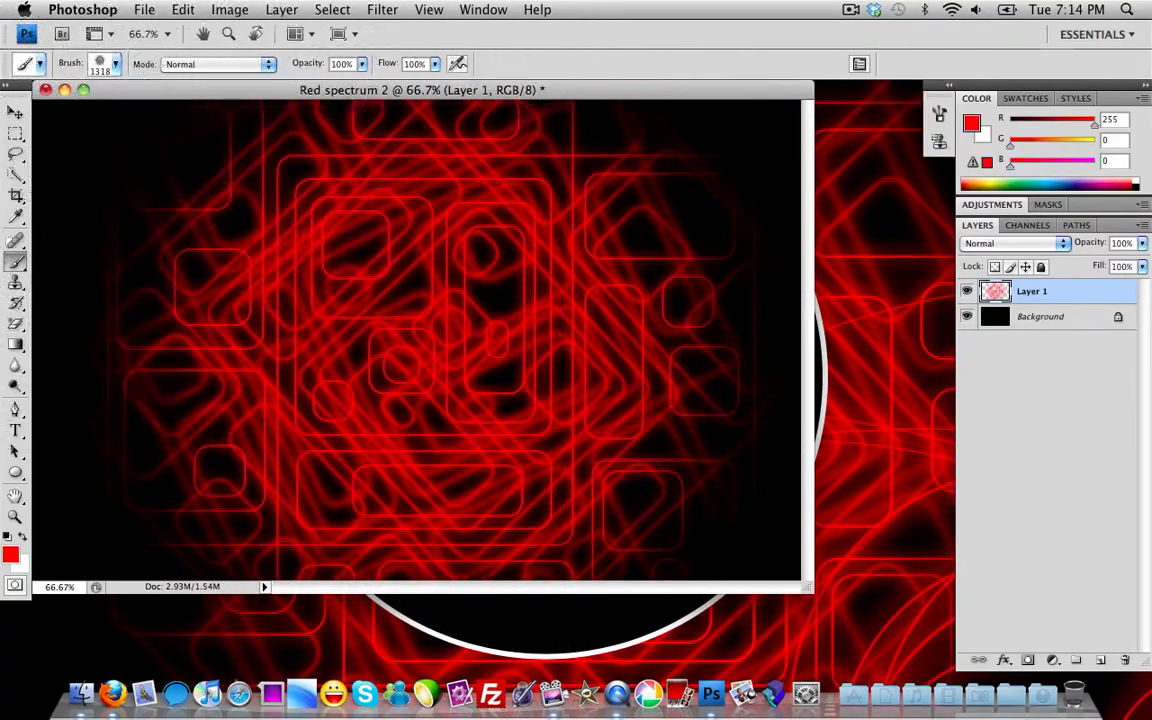
pyautogui.click(115, 65)
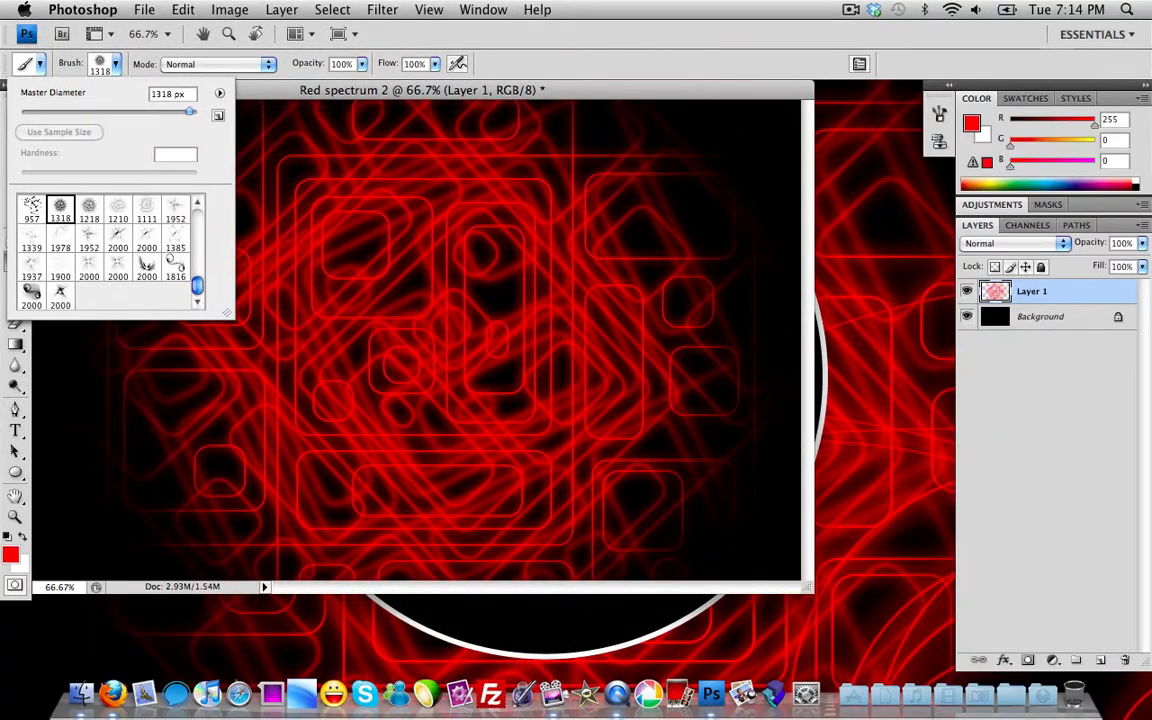
pyautogui.click(175, 268)
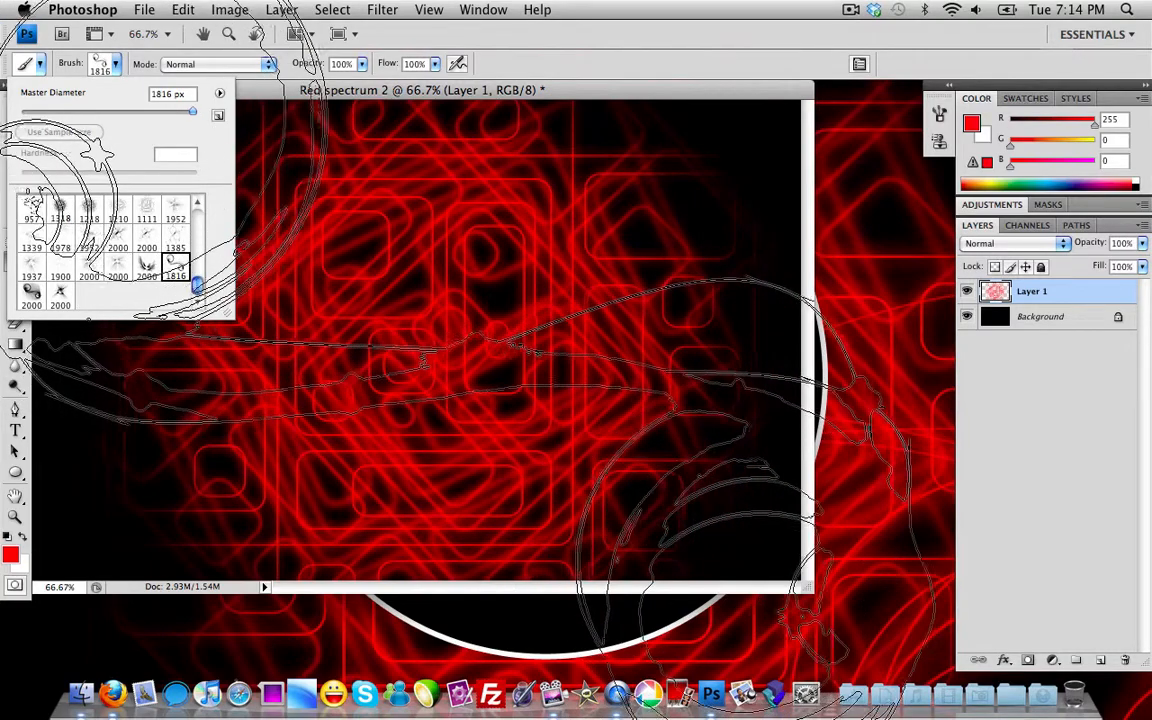
pyautogui.click(395, 353)
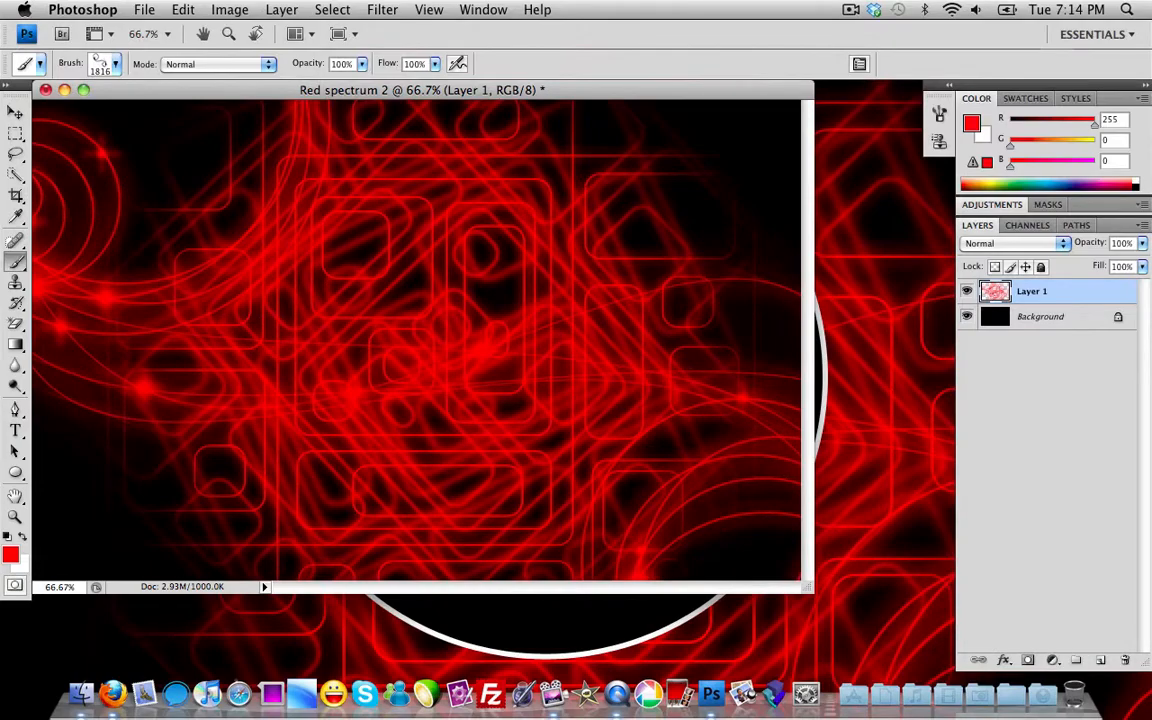
# - Draw a large red circle shape on a new layer and move it to the middle of the canvas
pyautogui.press('super+alt+shift+n')
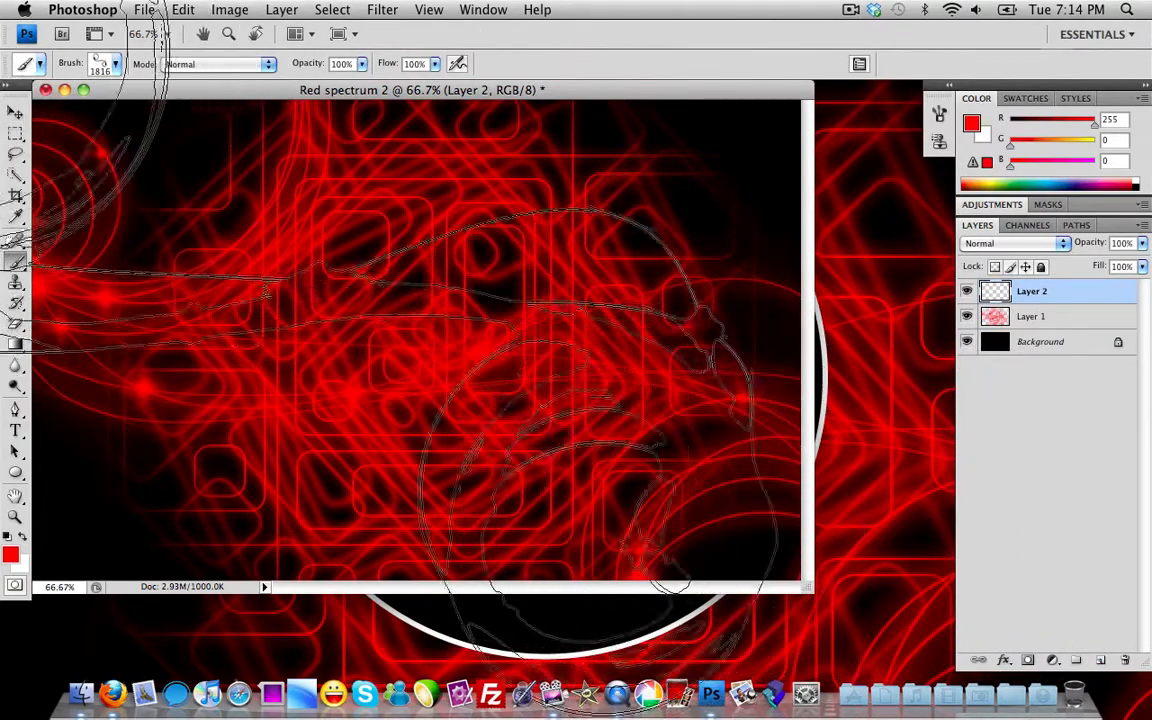
pyautogui.click(15, 112)
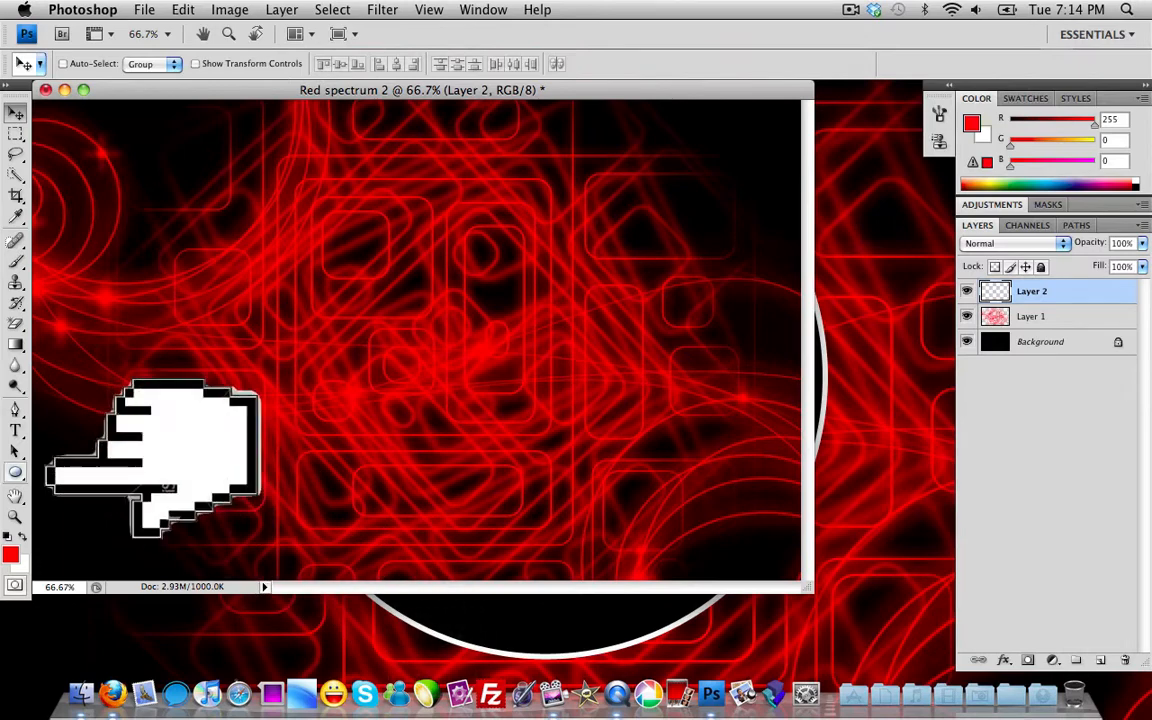
pyautogui.click(15, 472)
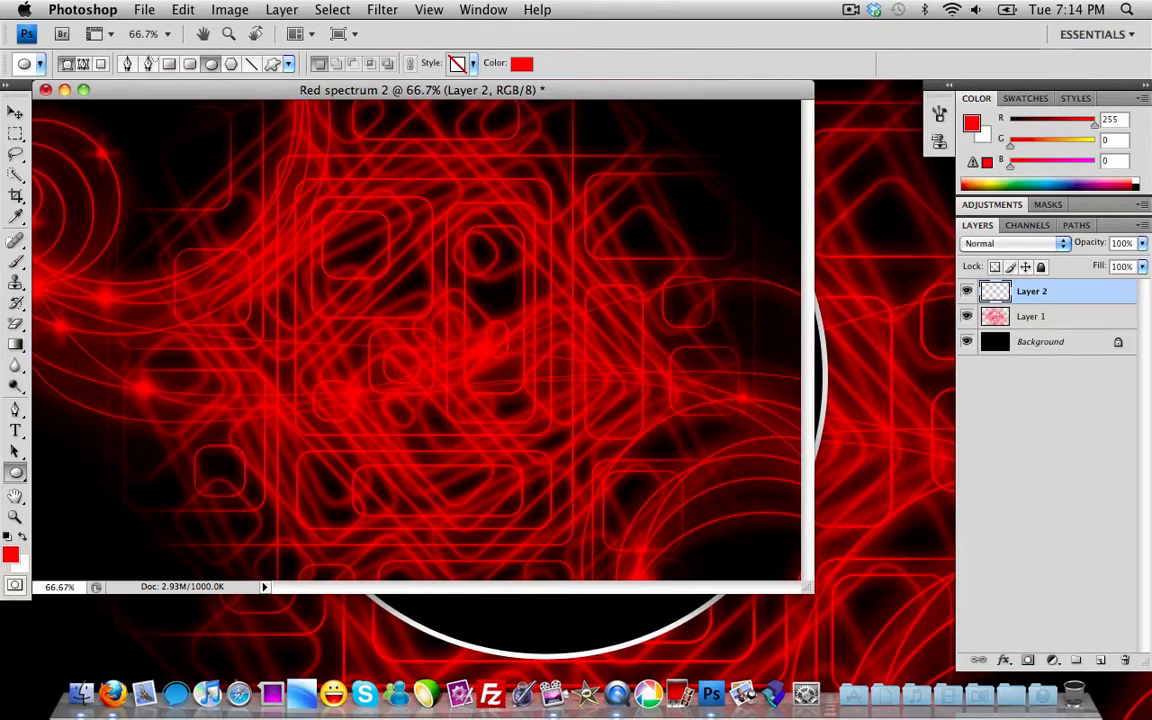
pyautogui.moveTo(279, 162); pyautogui.dragTo(693, 576)
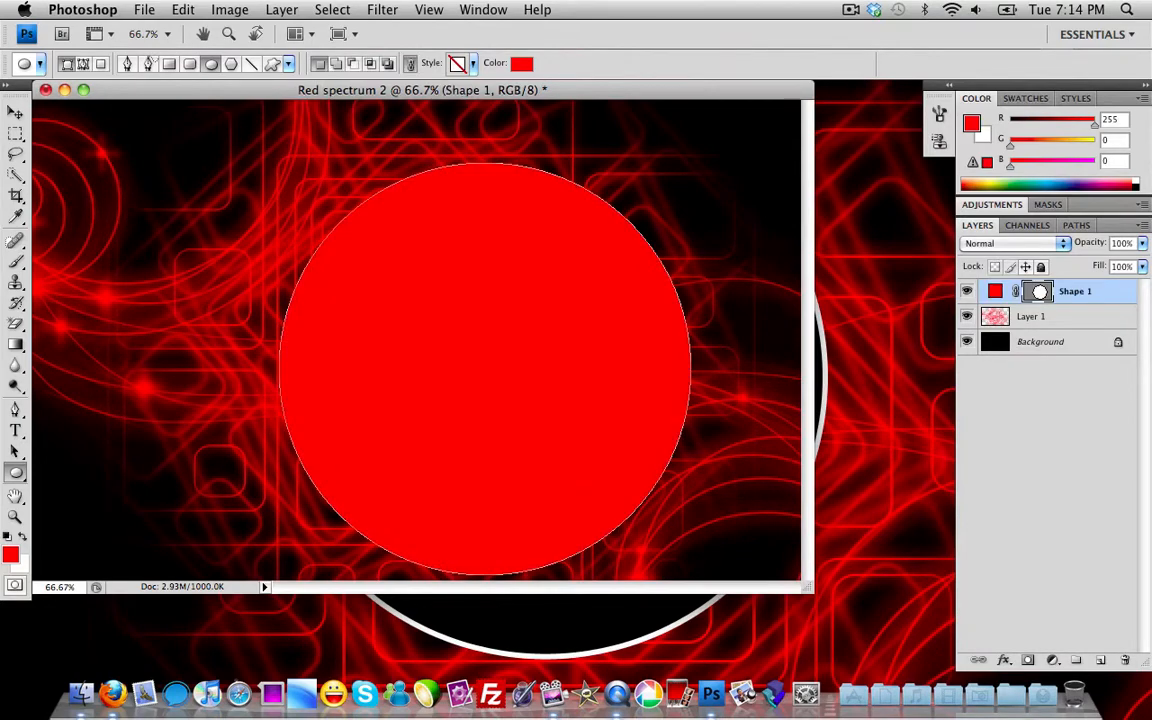
pyautogui.press('v')
pyautogui.moveTo(485, 370); pyautogui.dragTo(419, 351)
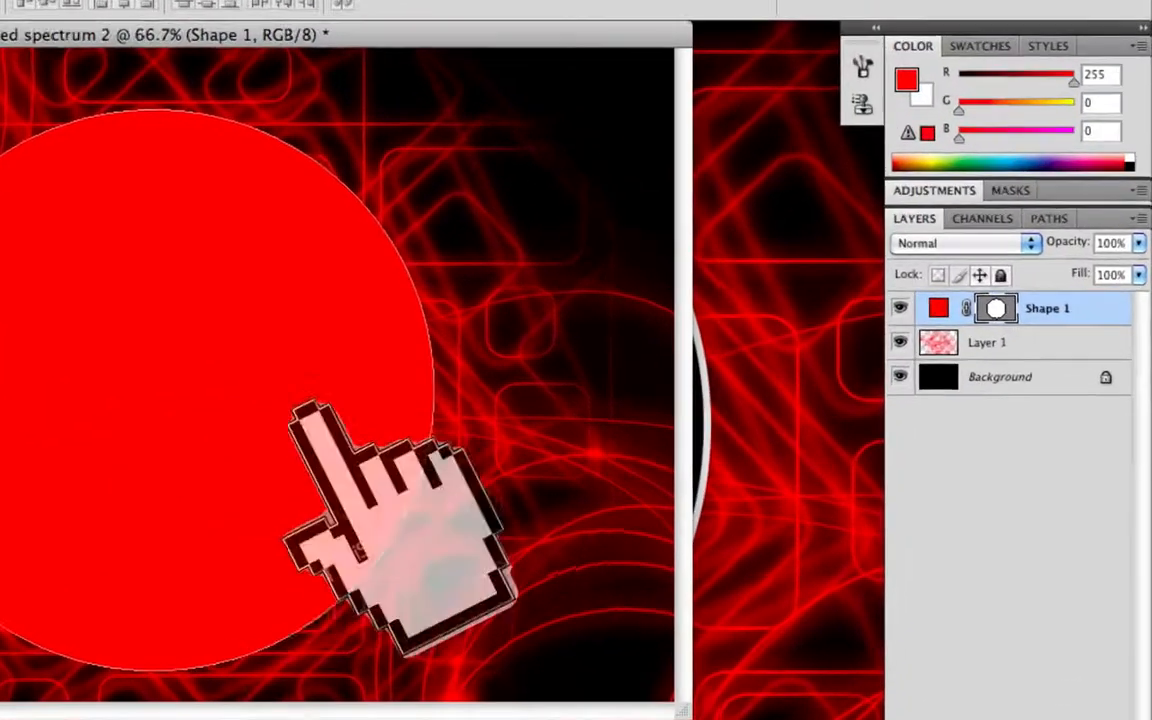
# - Apply a black Color Overlay at 100% opacity to the circle's shape layer
pyautogui.rightClick(976, 291)
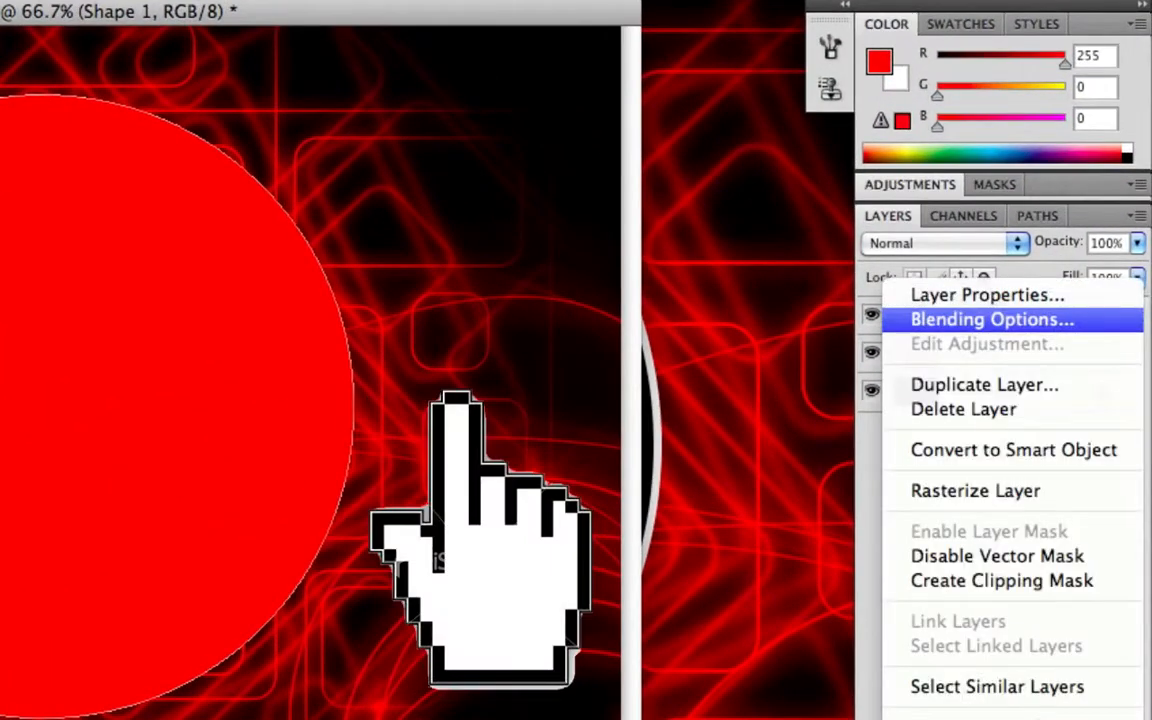
pyautogui.click(992, 319)
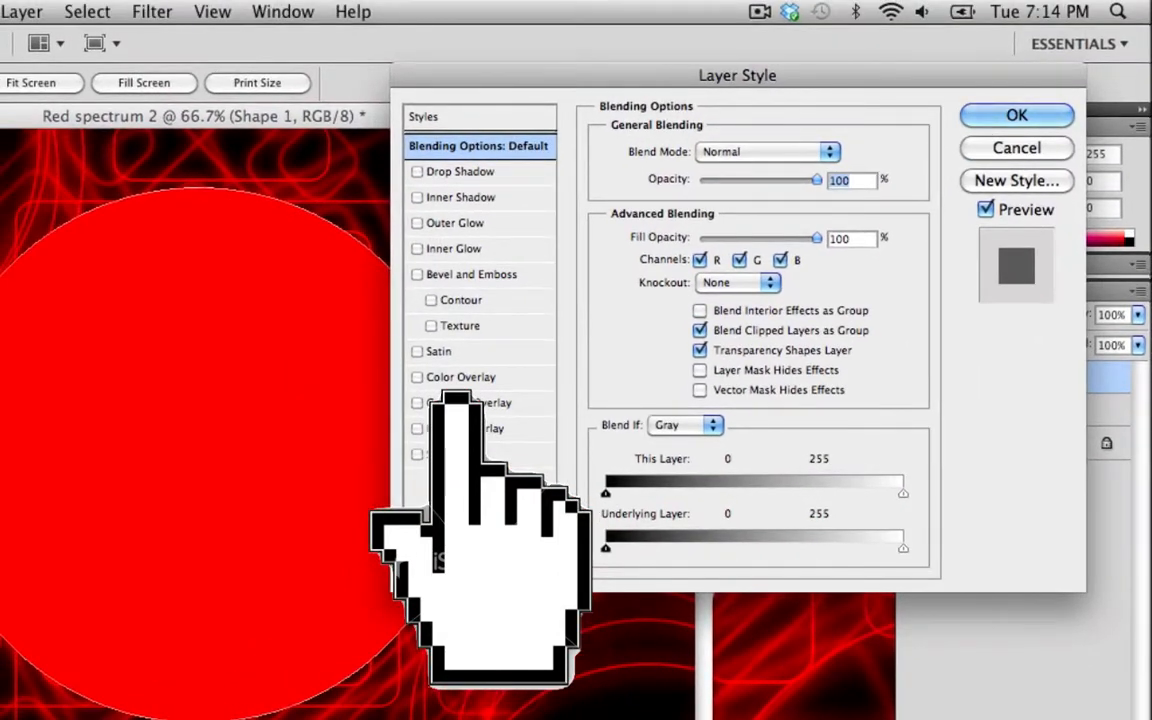
pyautogui.click(455, 385)
pyautogui.click(836, 153)
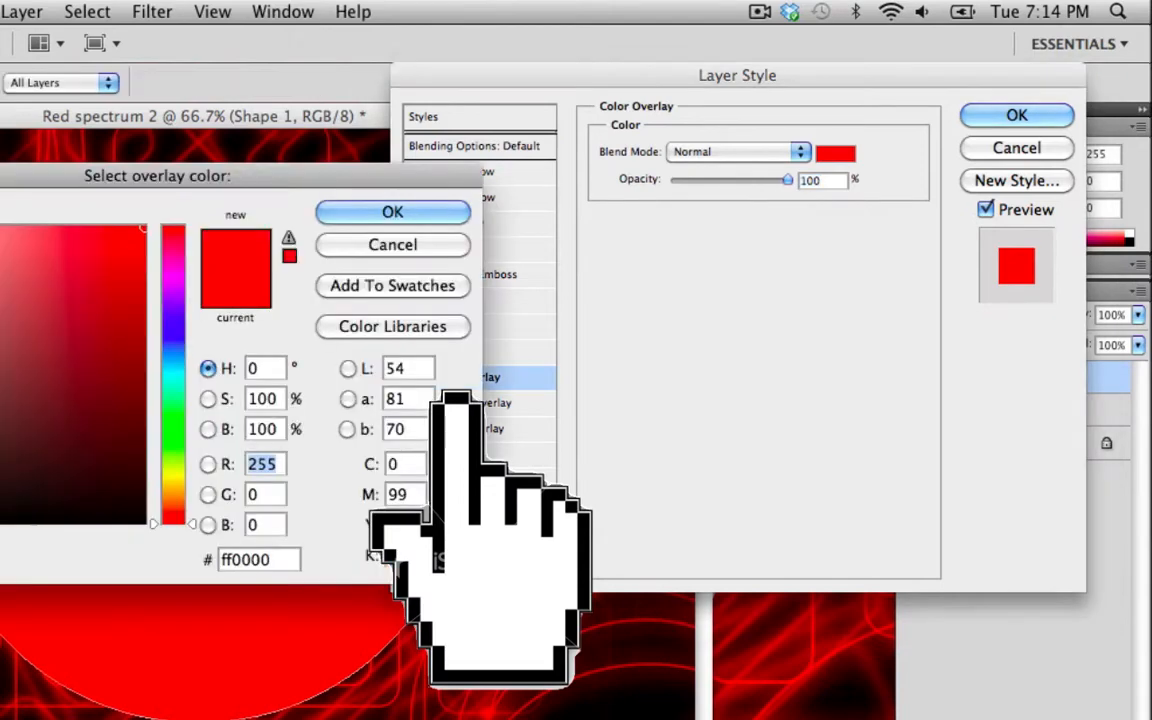
pyautogui.moveTo(2, 262); pyautogui.dragTo(2, 524)
pyautogui.press('Return')
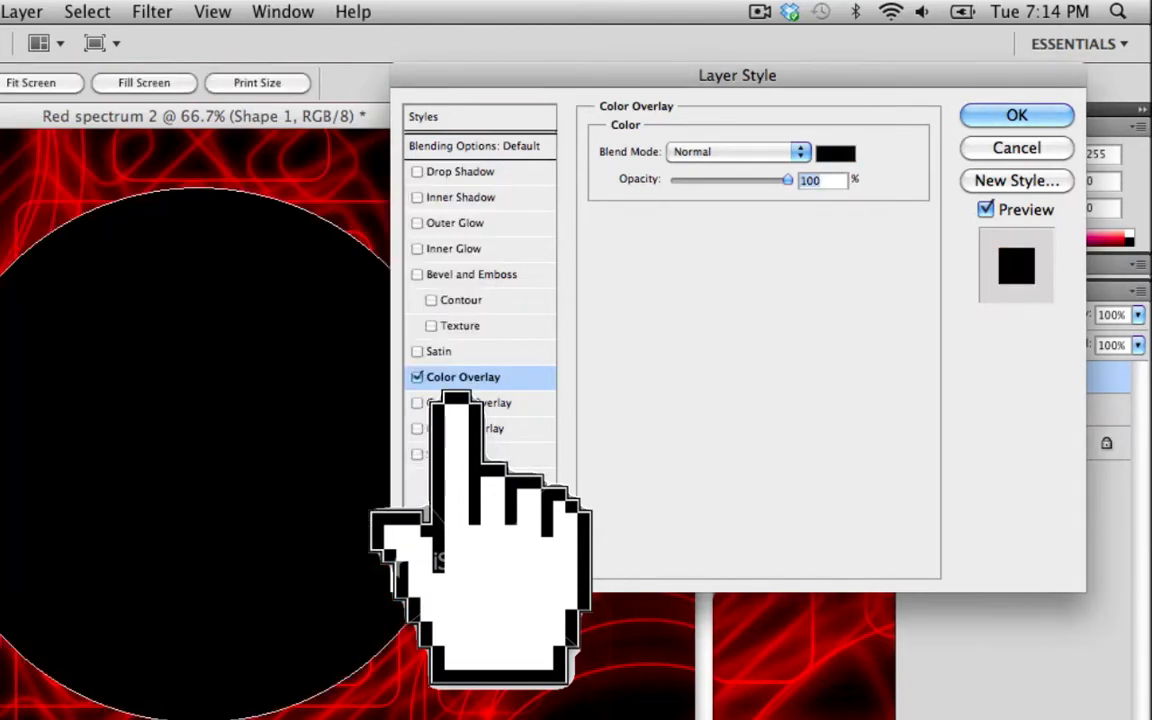
# - Add a white (ffffff) outside Stroke to the circle and set its size to 10 px
pyautogui.click(440, 456)
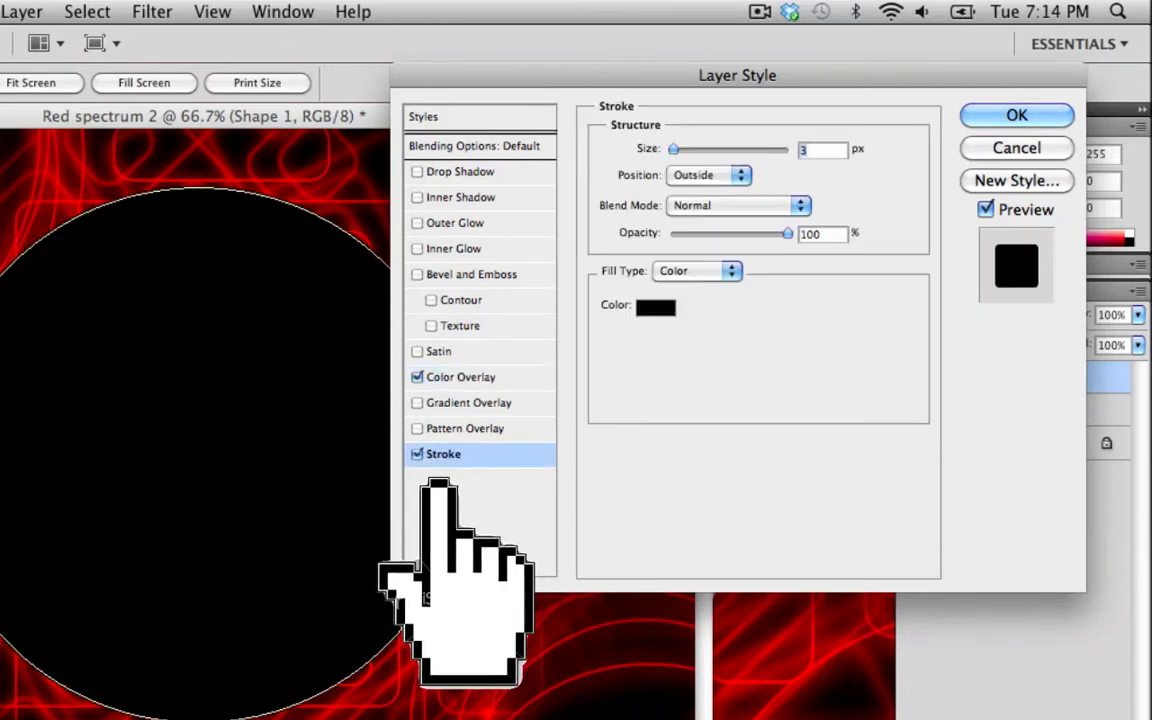
pyautogui.click(656, 308)
pyautogui.moveTo(2, 262); pyautogui.dragTo(2, 227)
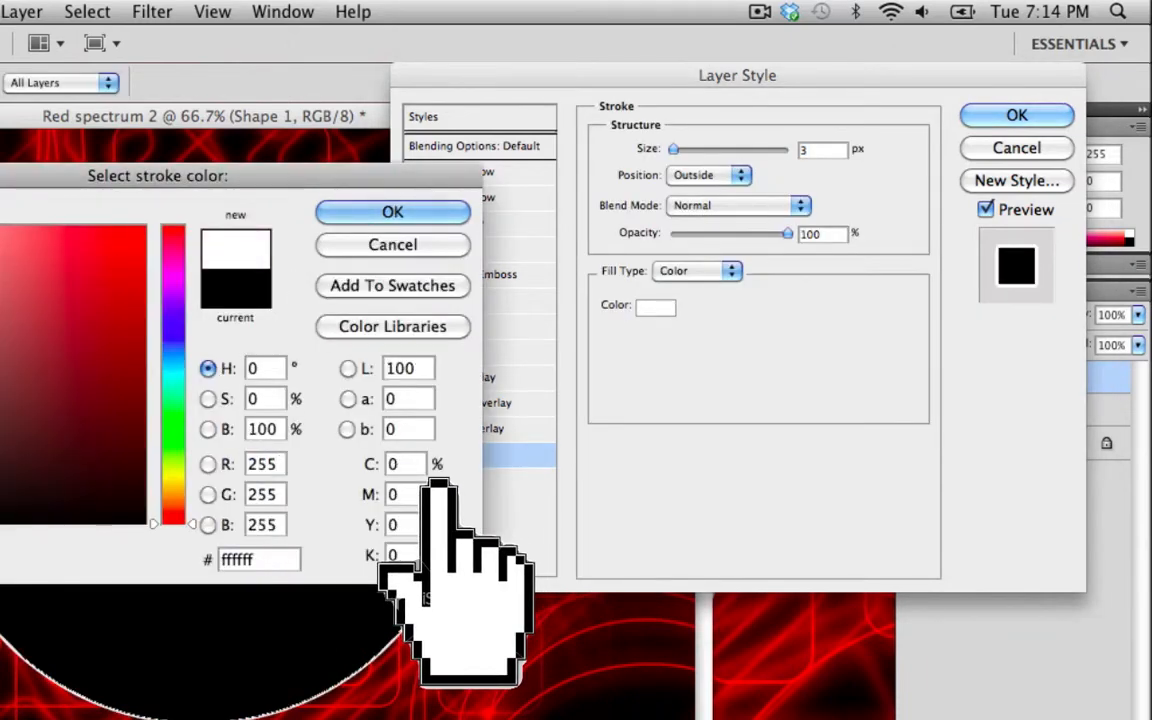
pyautogui.press('Return')
pyautogui.press('Up')
pyautogui.press('Up')
pyautogui.press('Up')
pyautogui.press('Up')
pyautogui.press('Up')
pyautogui.press('Up')
pyautogui.press('Up')
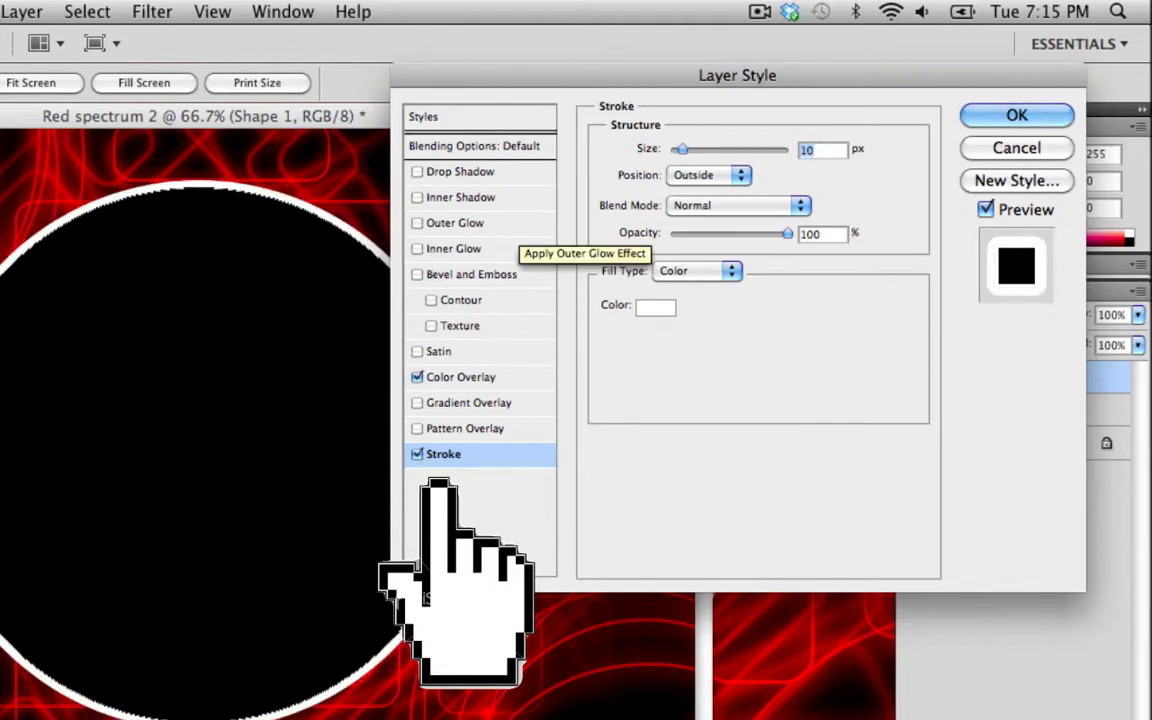
# - Add a smooth Inner Bevel to the circle with size 59 px, soften 4 px and Contour enabled, and apply the layer style
pyautogui.click(447, 274)
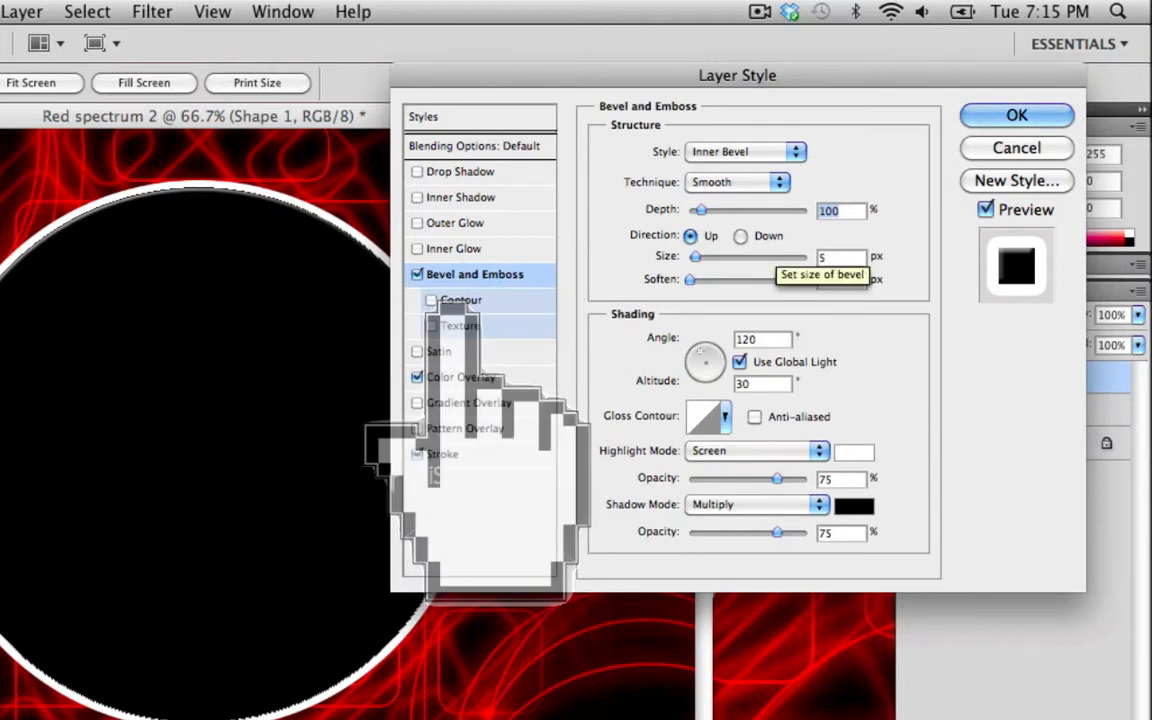
pyautogui.moveTo(697, 258); pyautogui.dragTo(722, 260)
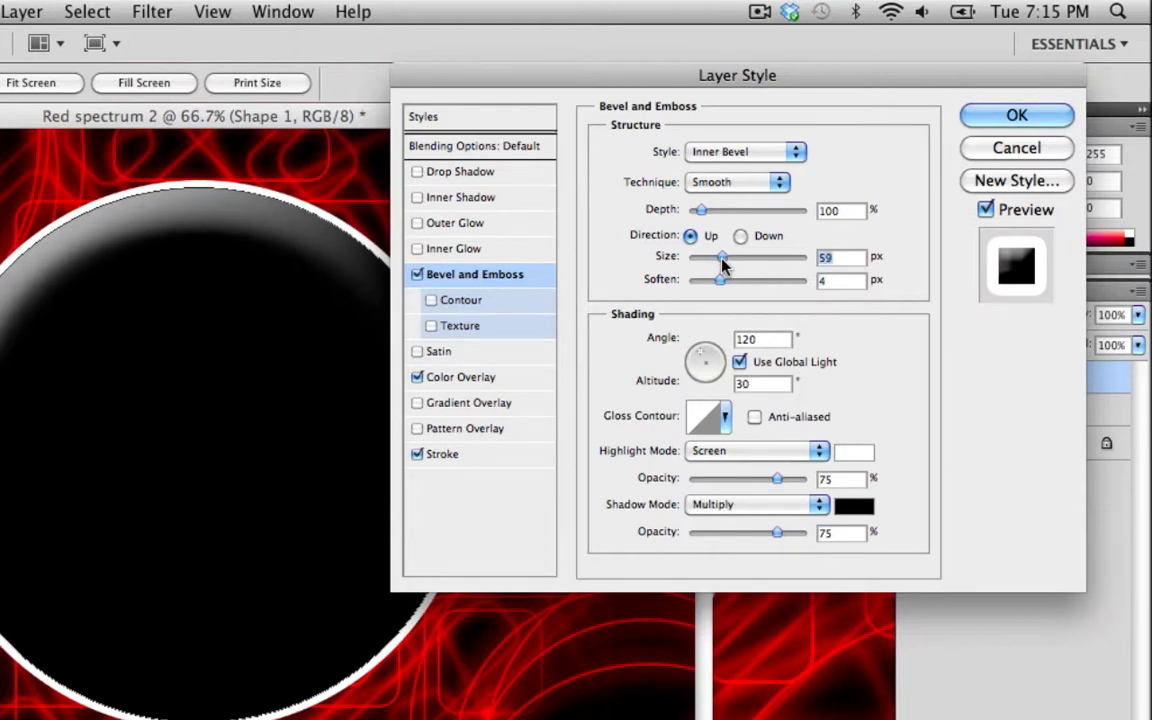
pyautogui.click(431, 300)
pyautogui.moveTo(714, 190); pyautogui.dragTo(763, 193)
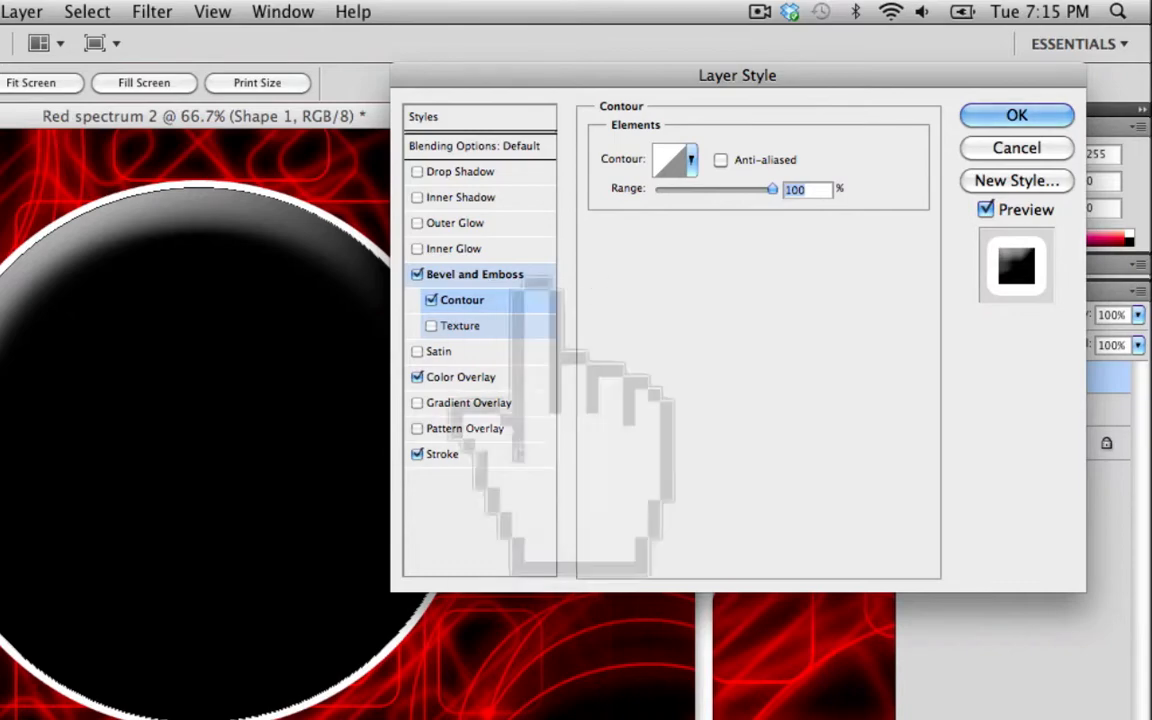
pyautogui.click(1012, 118)
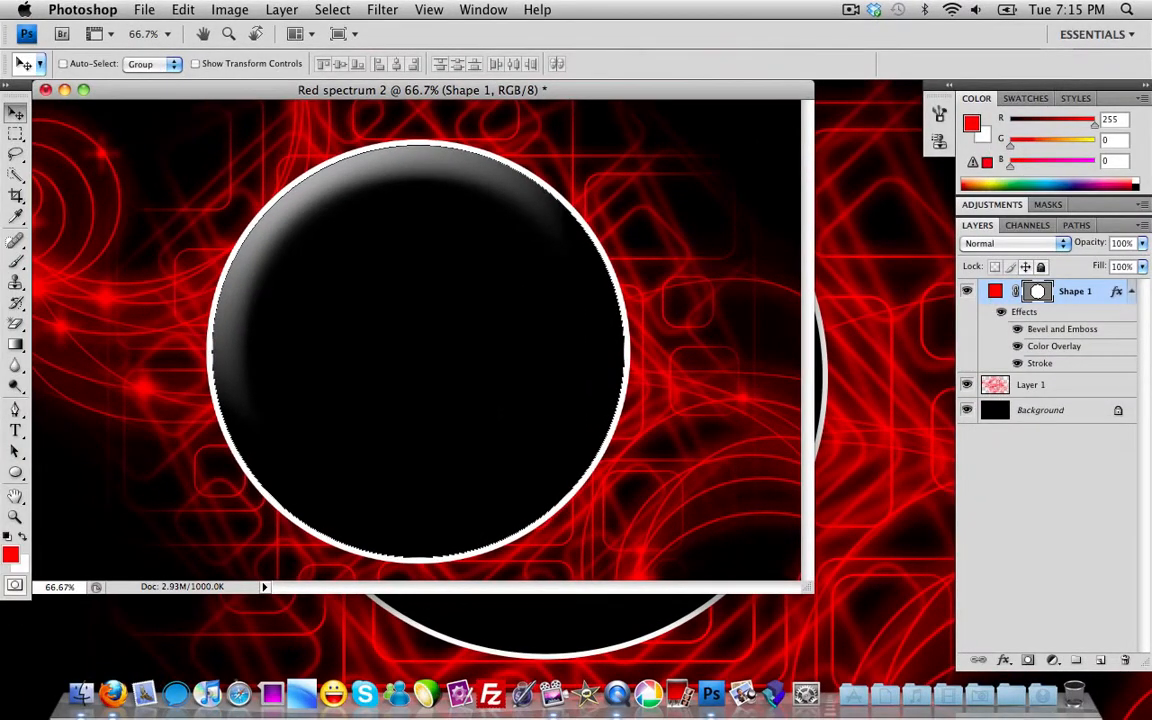
# - Create a new layer above the circle shape and activate the Type tool
pyautogui.click(1101, 660)
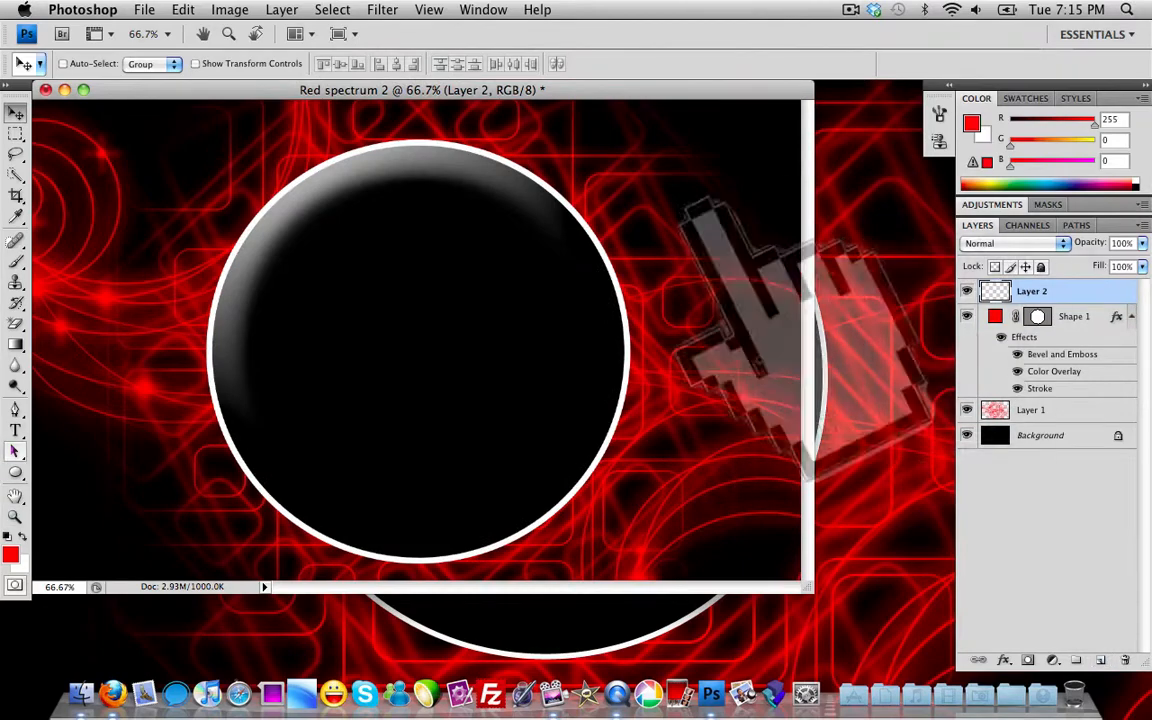
pyautogui.click(16, 430)
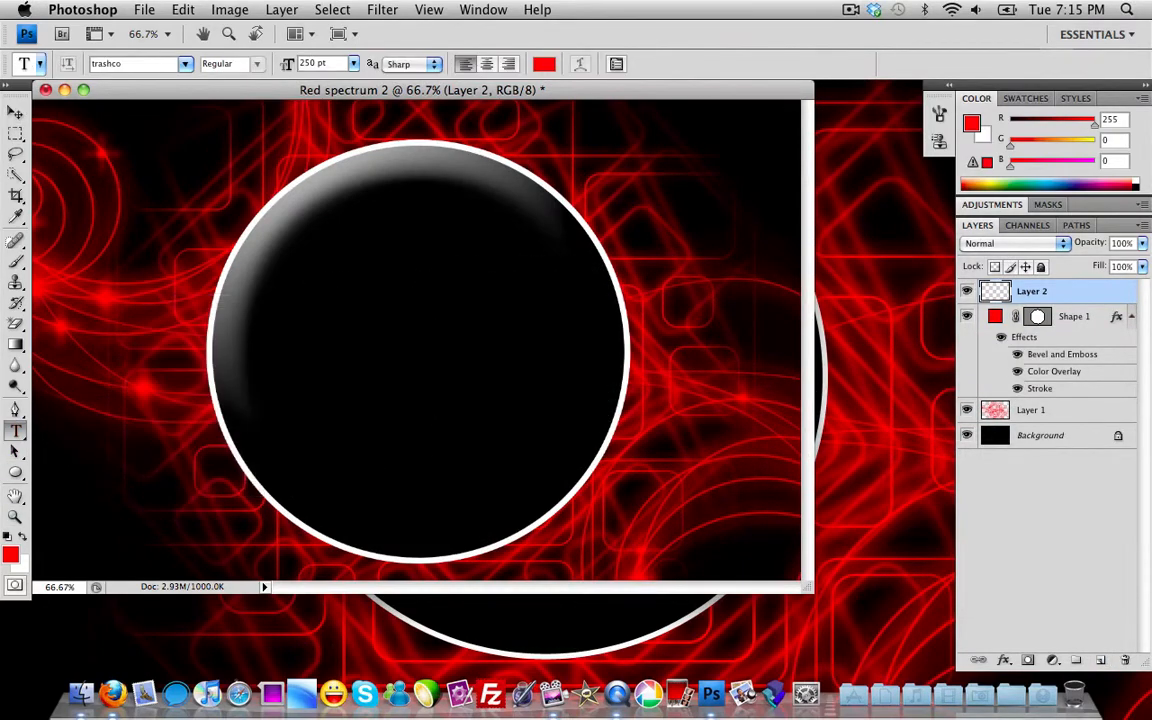
# - Switch to Firefox, view the Trashco font page on dafont.com and the Neutron-Collapse brush set page, and minimise the browser
pyautogui.press('F9')
pyautogui.click(575, 556)
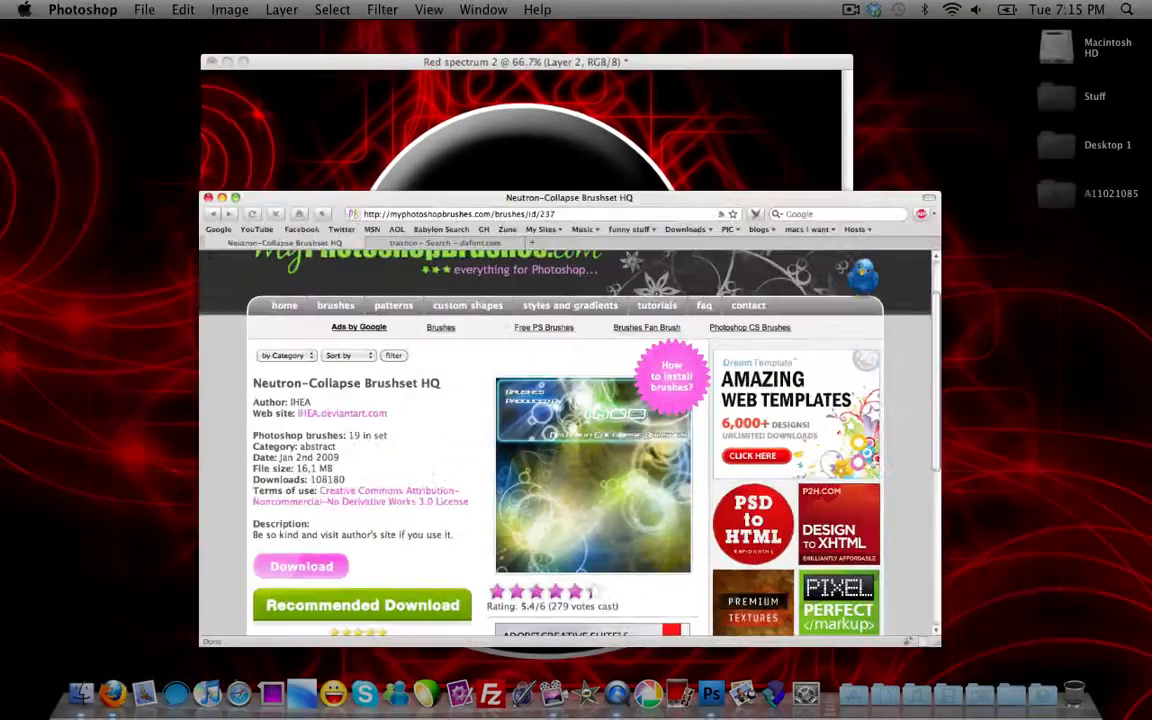
pyautogui.click(394, 101)
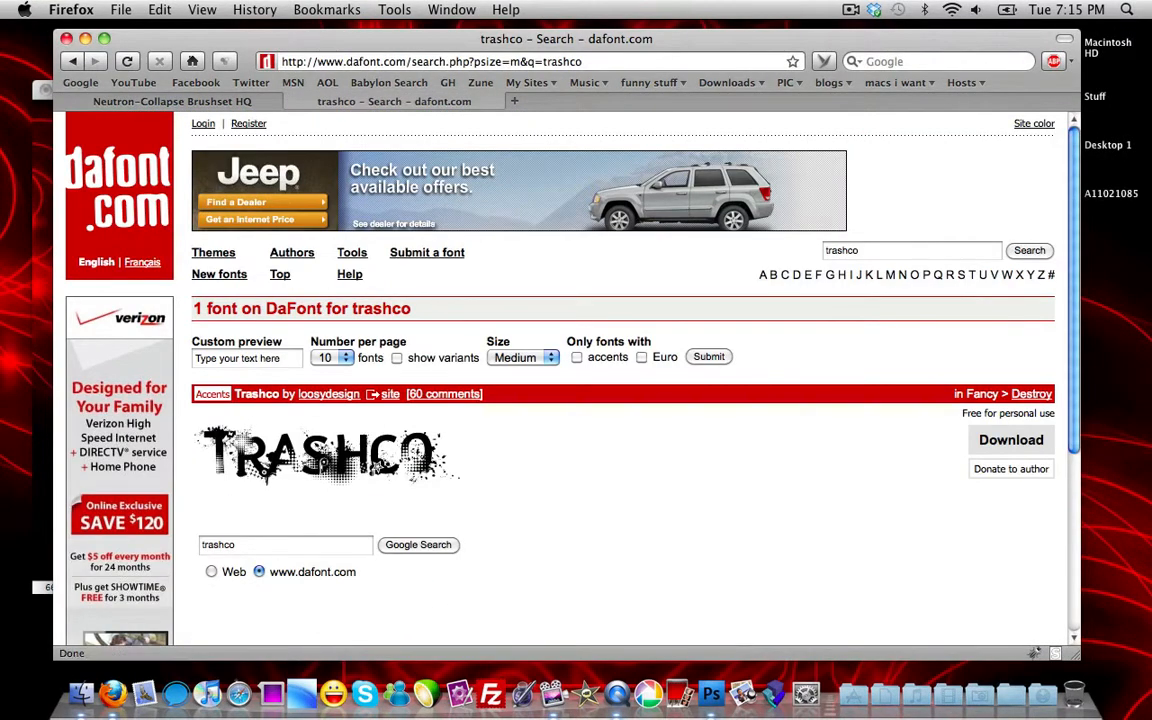
pyautogui.click(172, 101)
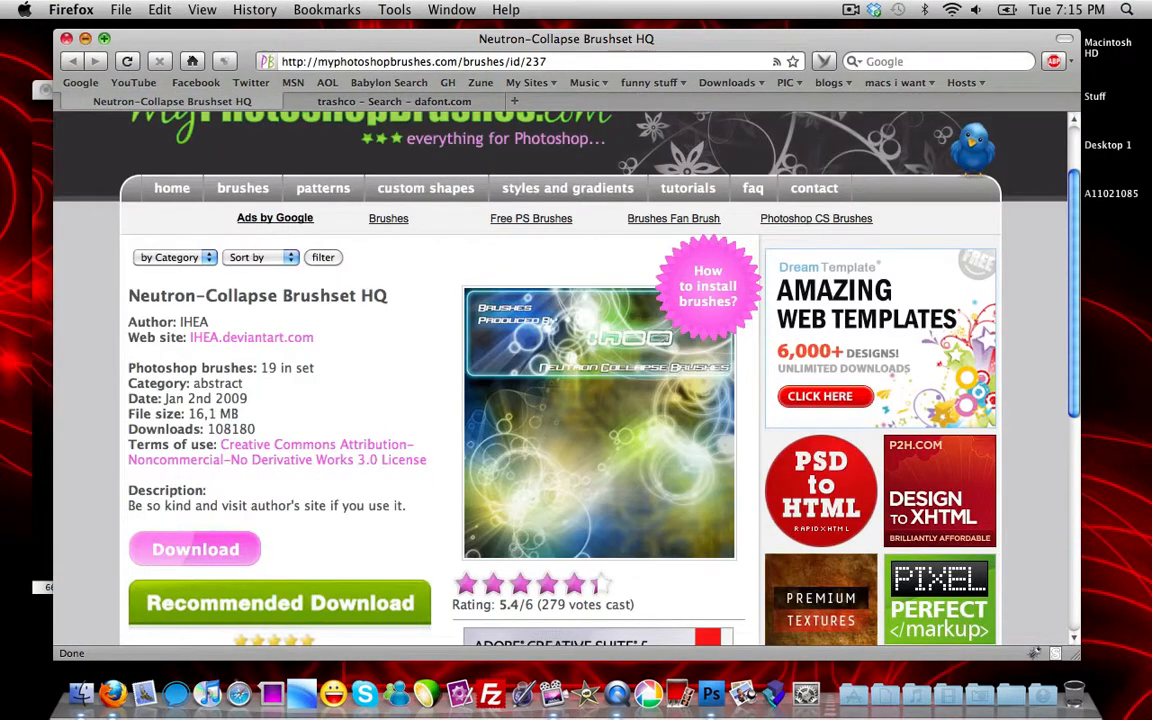
pyautogui.click(85, 38)
# - Add the red text "A11" in the trashco font at 250 pt and move it to the middle of the black circle
pyautogui.click(320, 360)
pyautogui.click(320, 360)
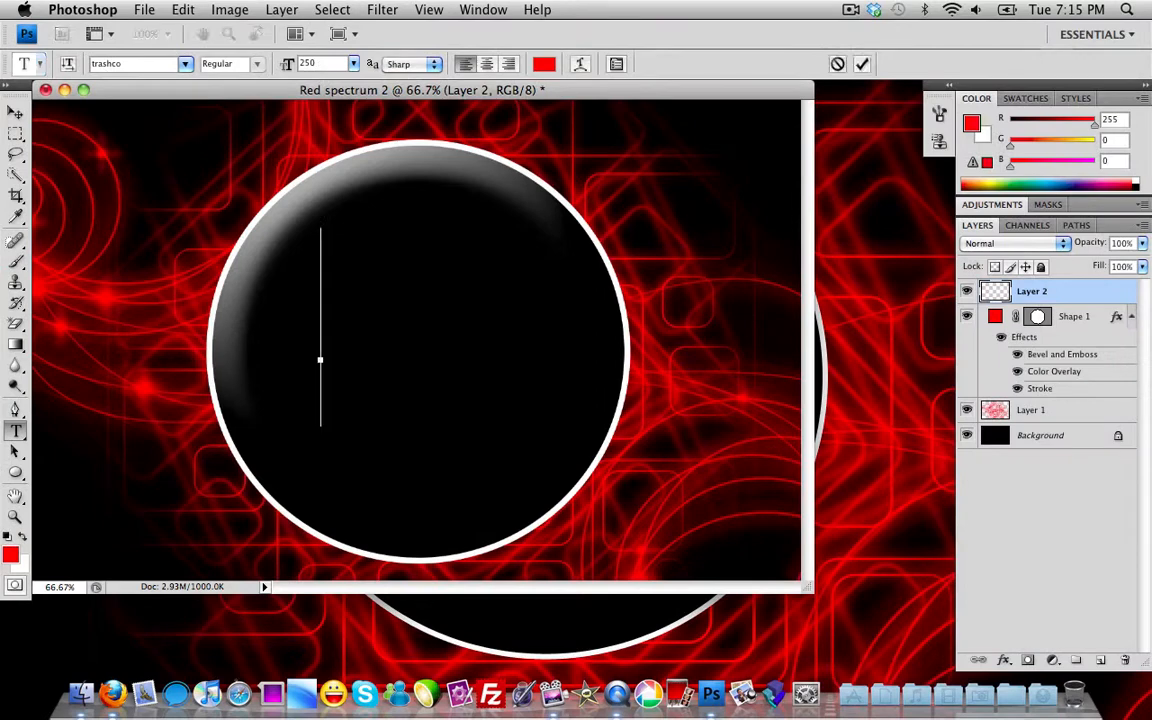
pyautogui.write('A11')
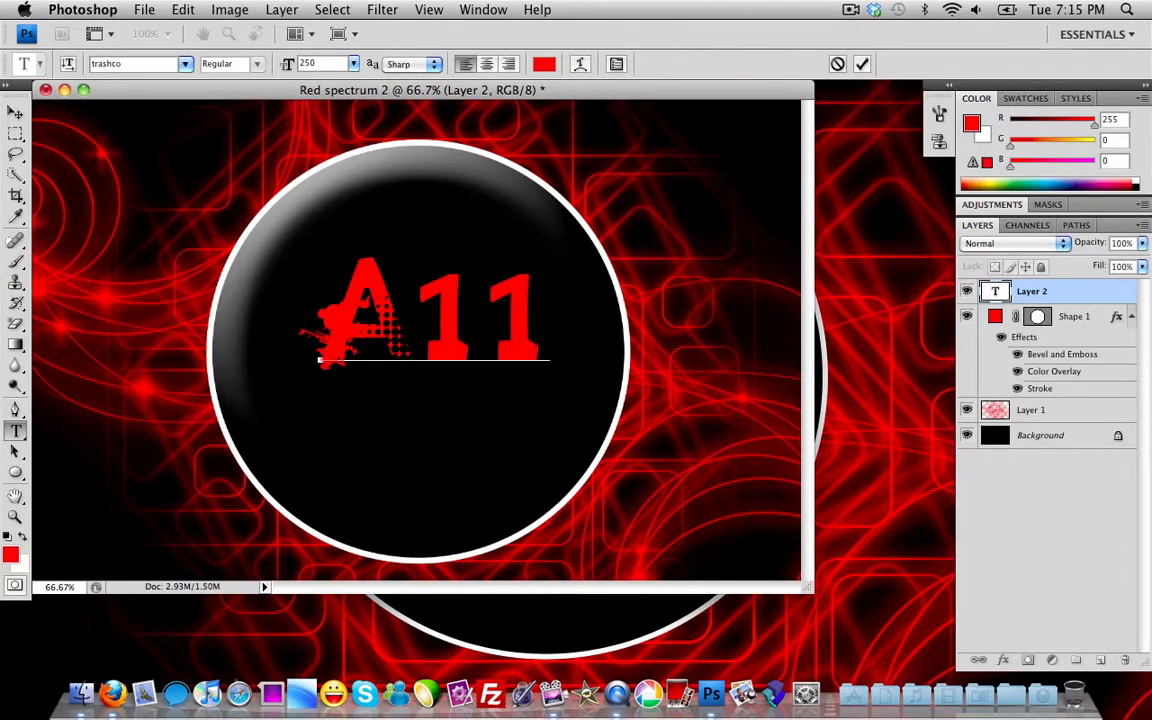
pyautogui.click(15, 112)
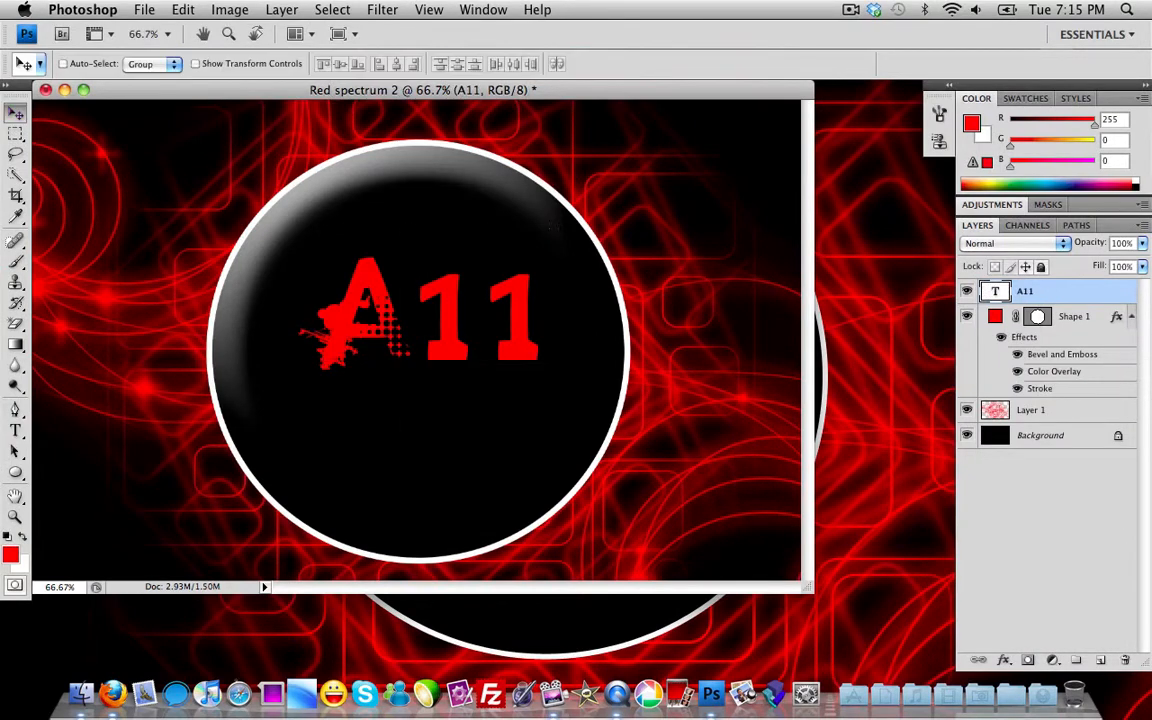
pyautogui.moveTo(370, 320); pyautogui.dragTo(360, 358)
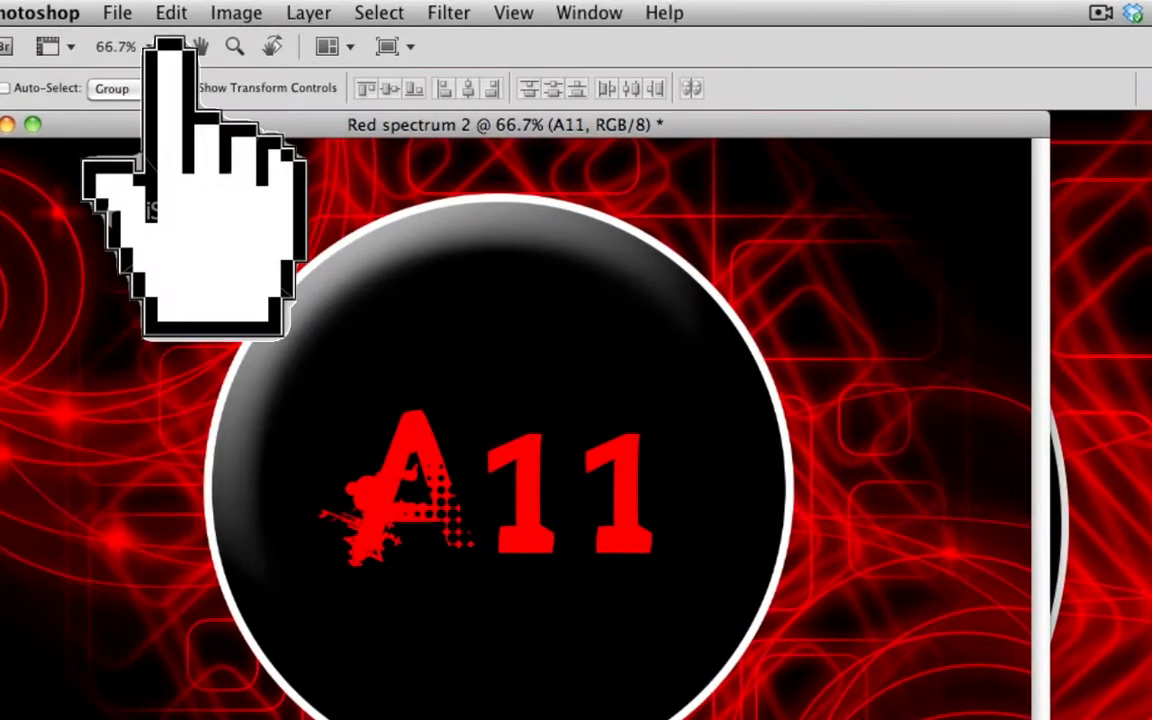
# - Rotate the A11 text about 18.4° clockwise and apply the transformation
pyautogui.click(182, 9)
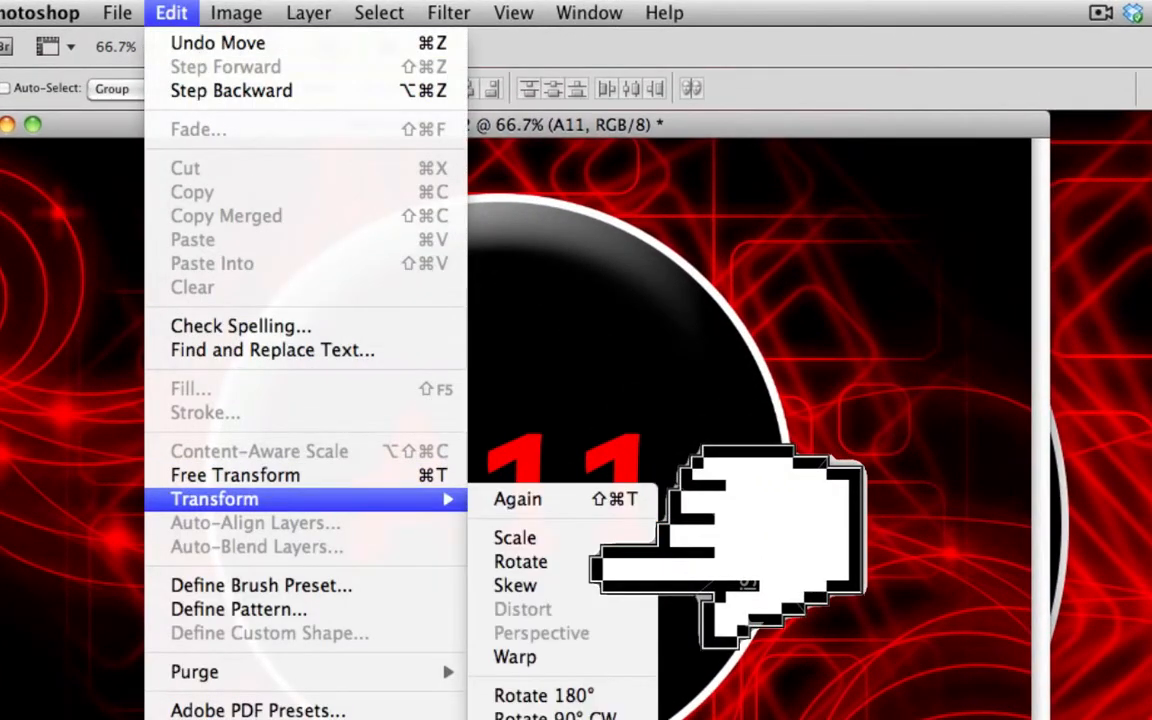
pyautogui.moveTo(300, 499)
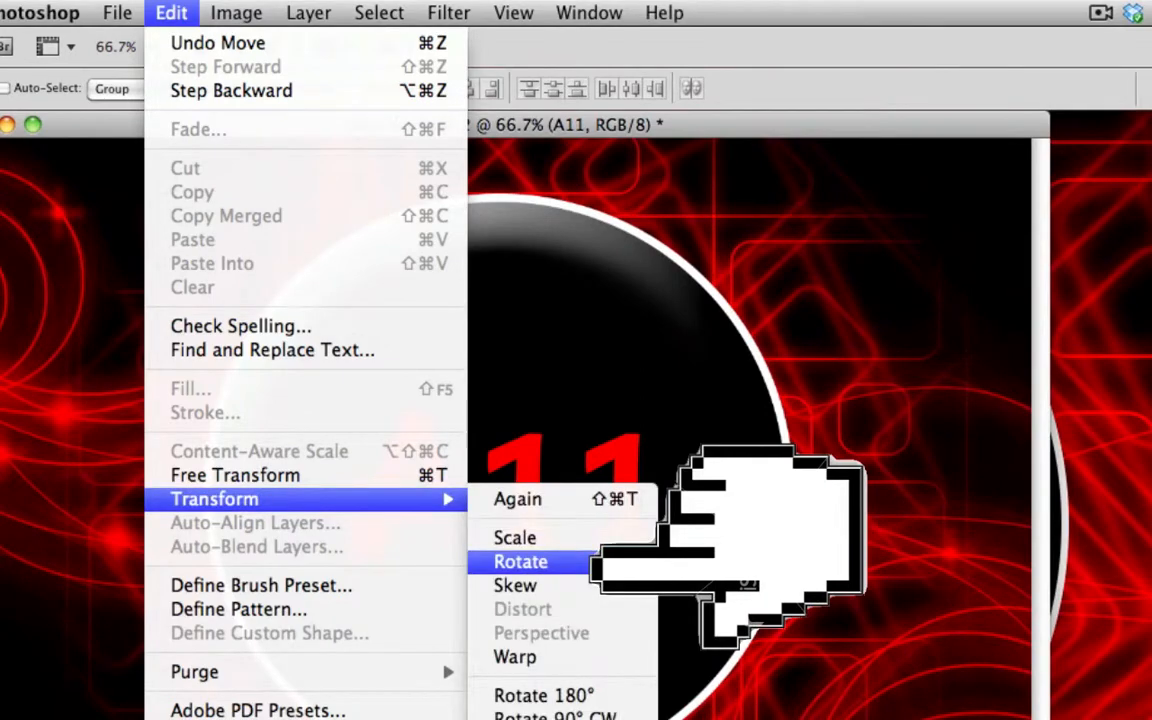
pyautogui.click(540, 561)
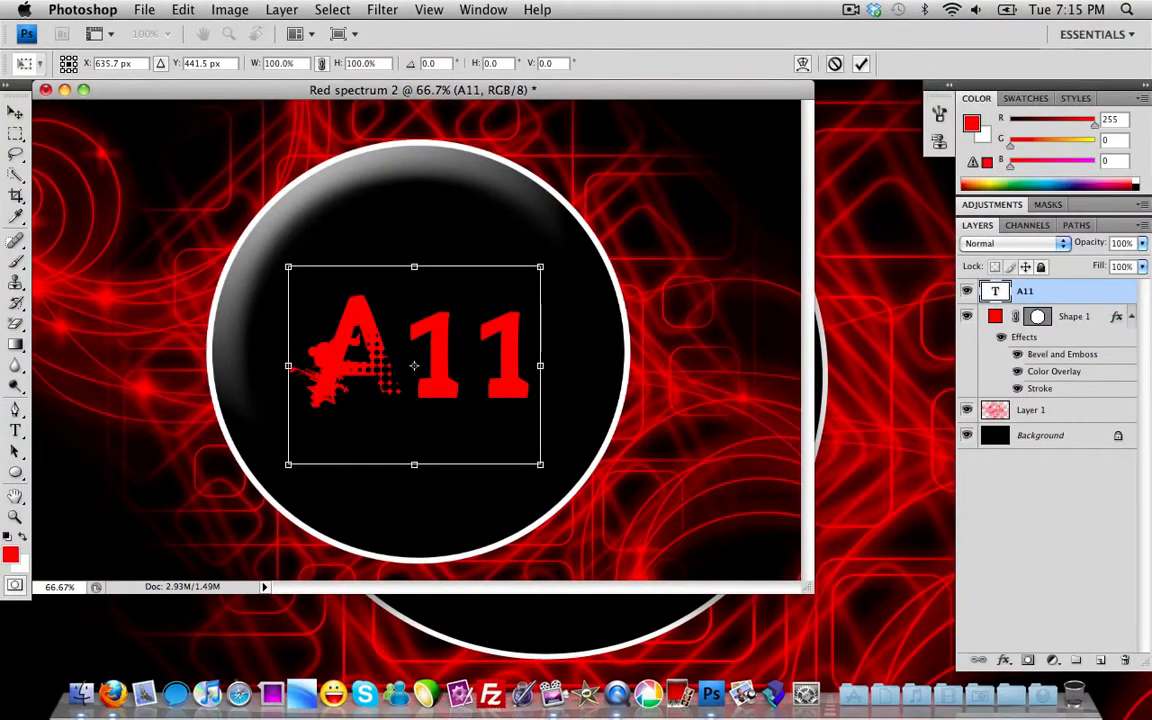
pyautogui.moveTo(444, 260); pyautogui.dragTo(482, 274)
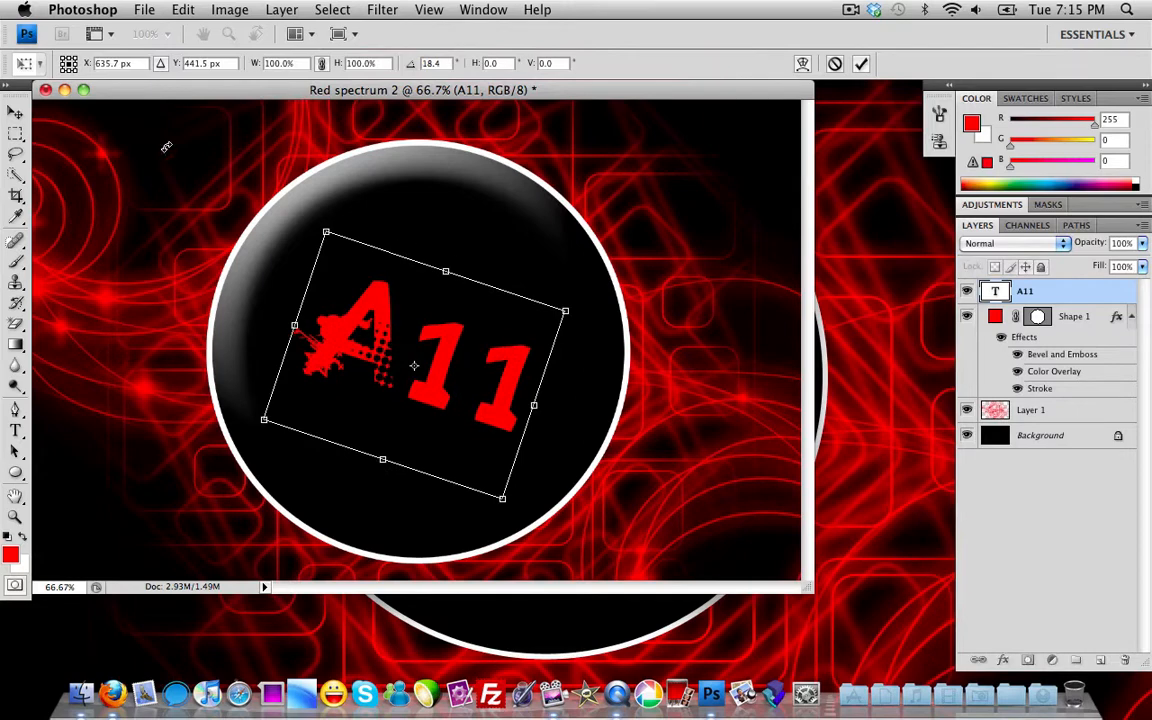
pyautogui.click(16, 112)
pyautogui.click(714, 228)
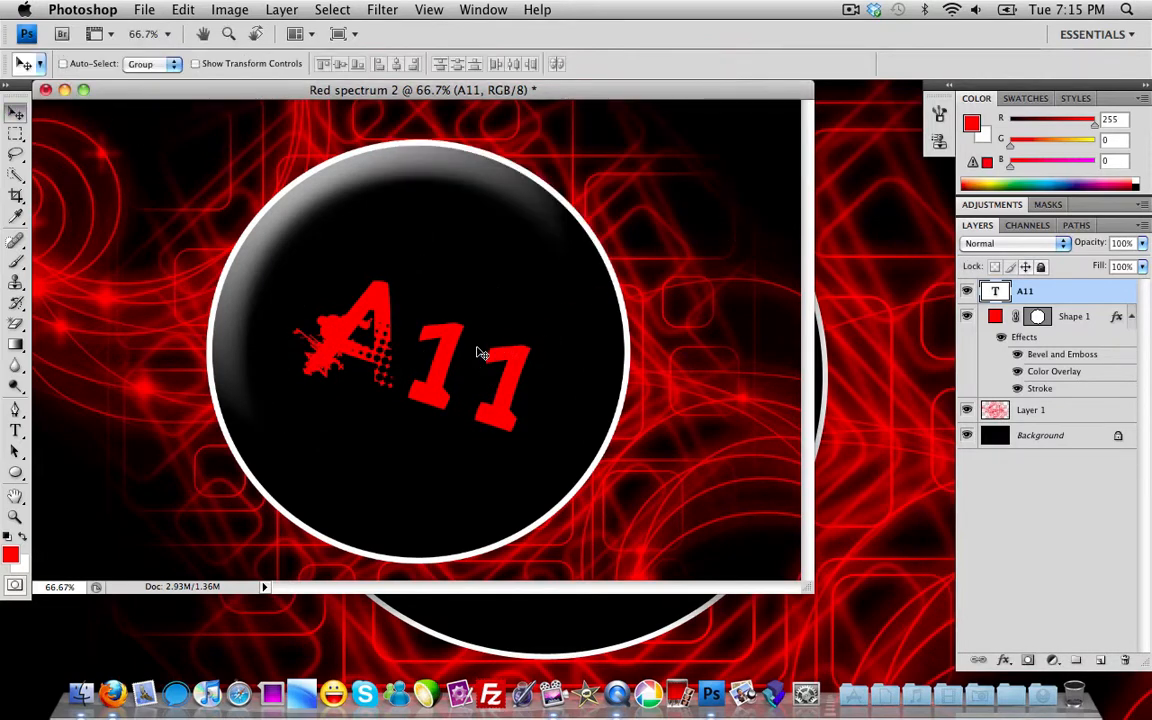
# - Add a white 3 px outside Stroke to the A11 text layer and apply the layer style
pyautogui.rightClick(1040, 290)
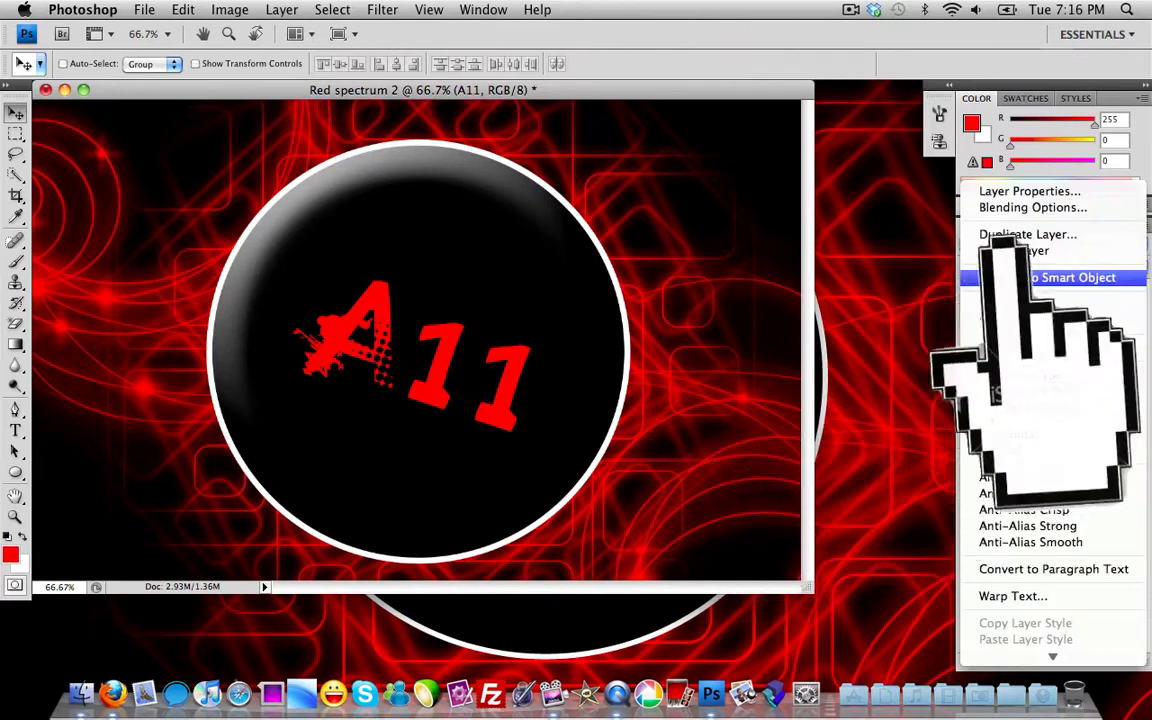
pyautogui.click(1025, 208)
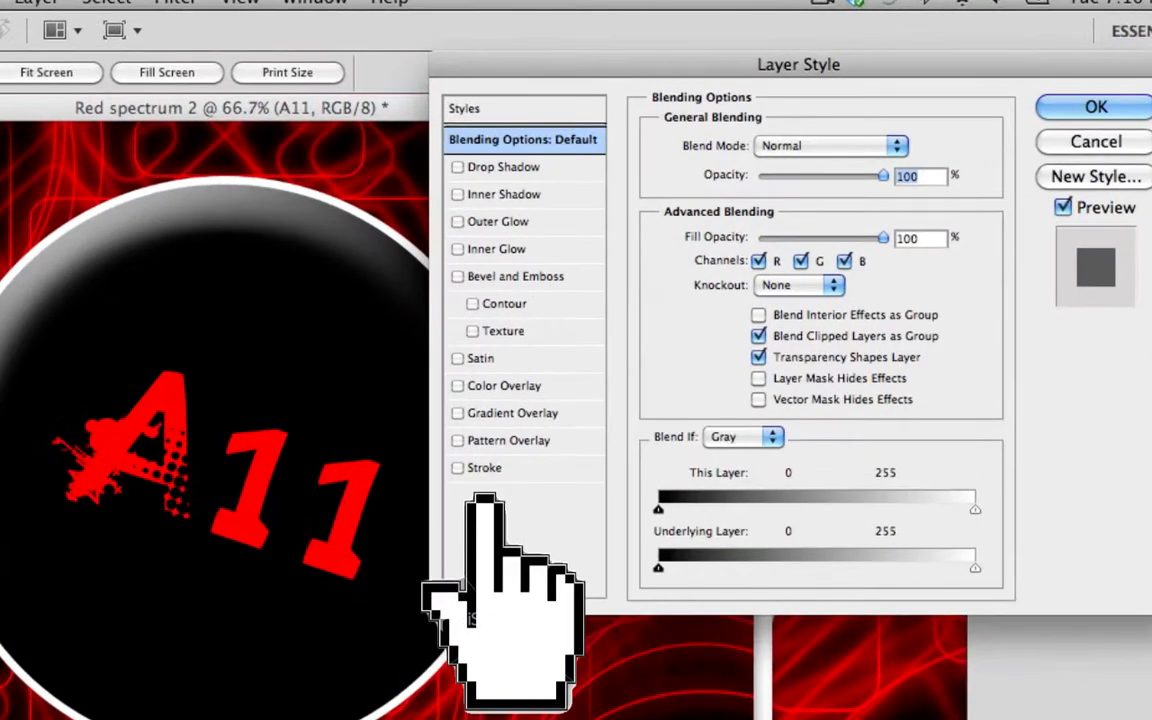
pyautogui.click(607, 351)
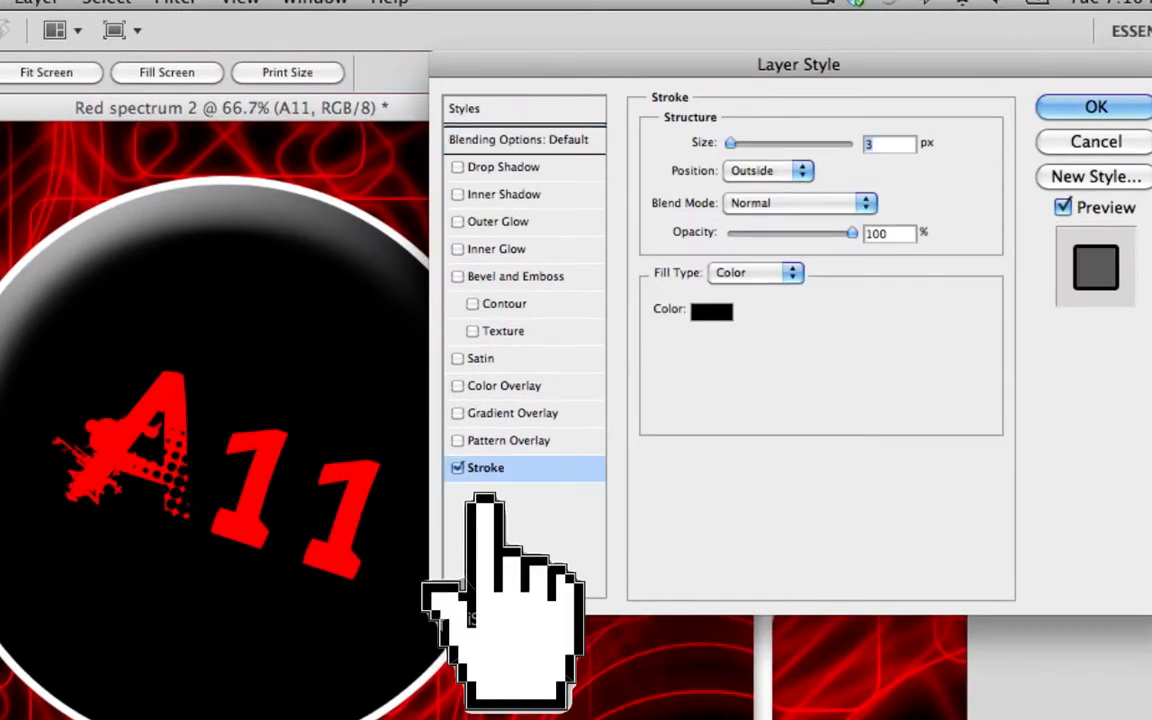
pyautogui.click(712, 312)
pyautogui.click(2, 227)
pyautogui.press('Return')
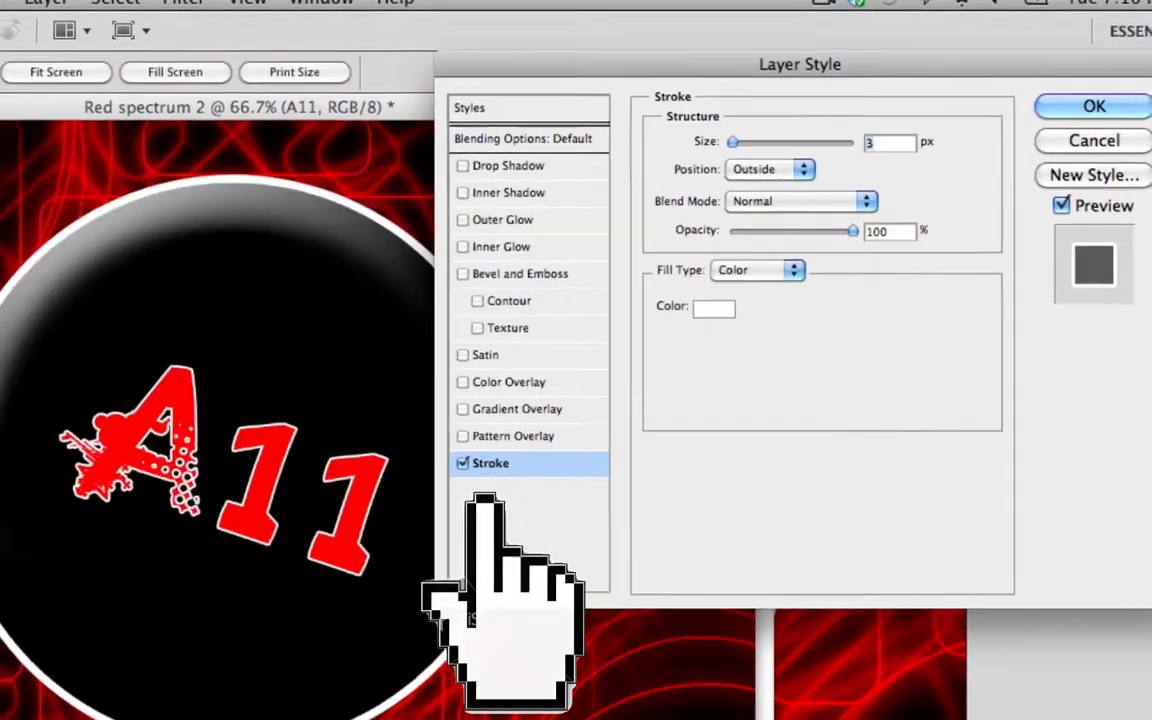
pyautogui.press('Return')
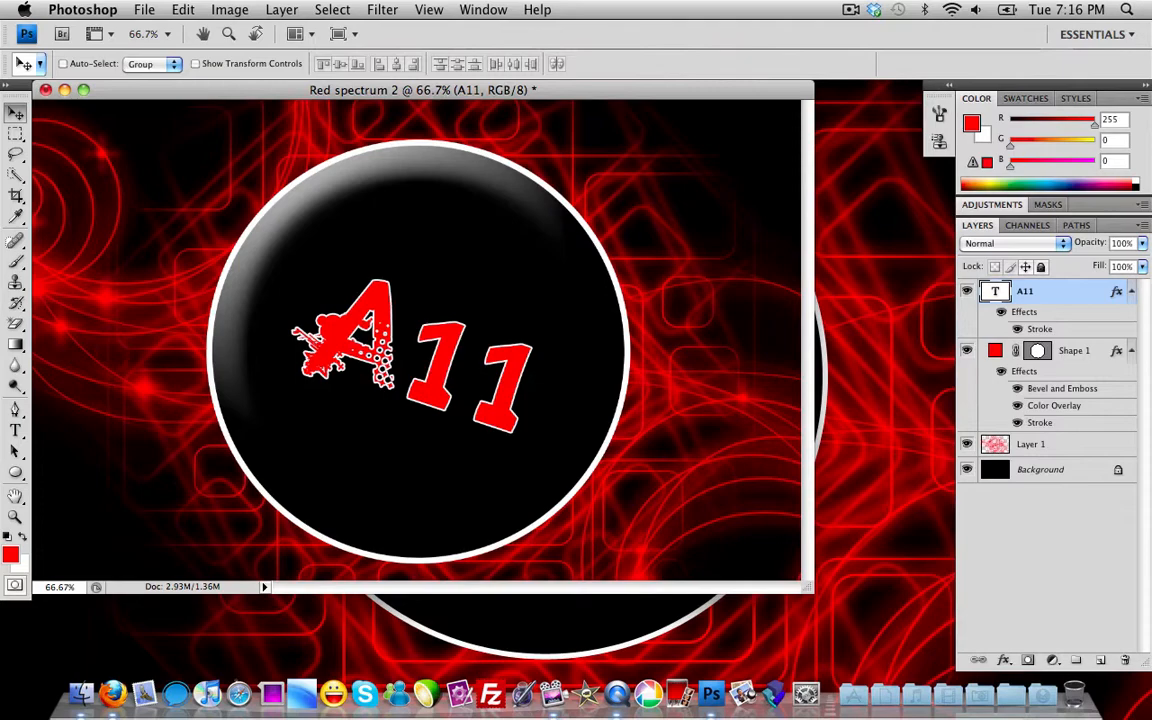
# - Close the Red spectrum 2 document without saving it and quit Photoshop
pyautogui.click(144, 10)
pyautogui.click(168, 274)
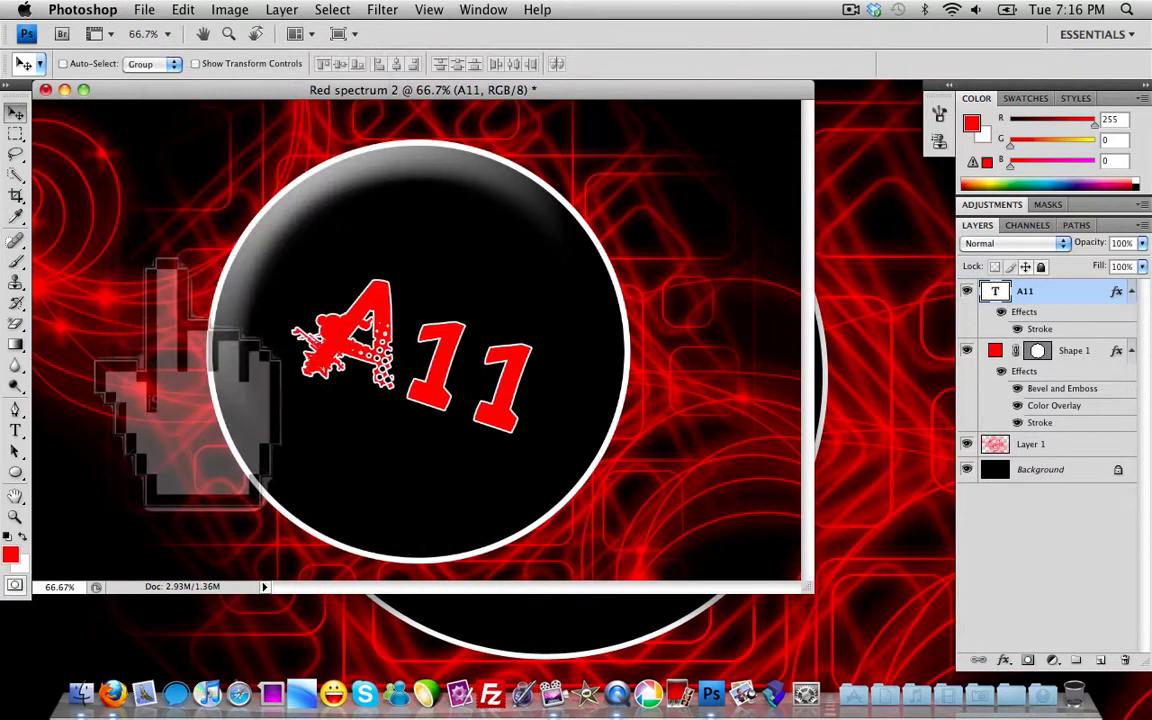
pyautogui.press('super+w')
pyautogui.press('d')
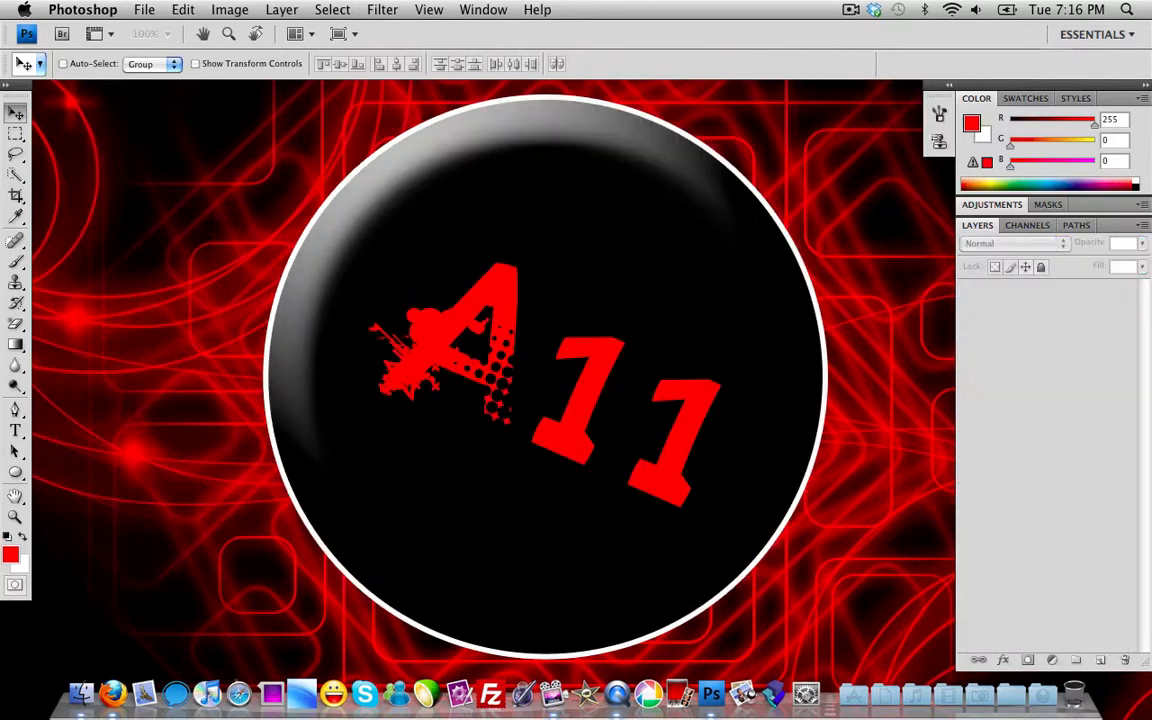
pyautogui.press('super+q')
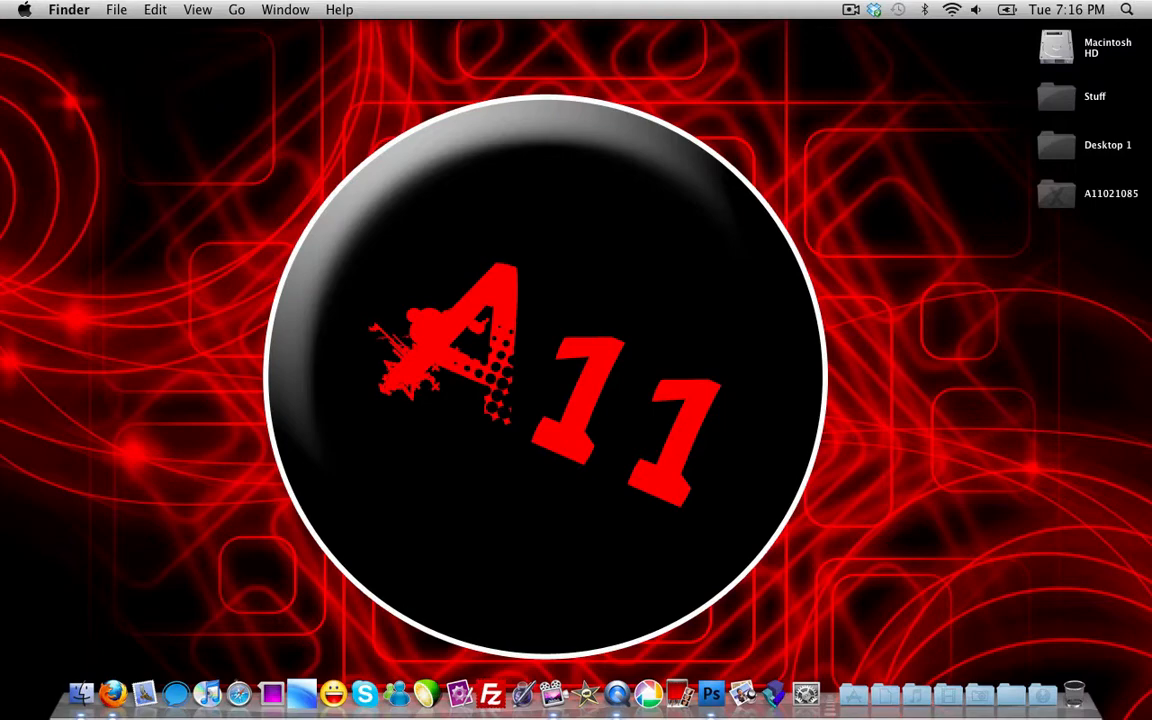
# - Bring up the Firefox window with the Neutron-Collapse Brushset HQ page, and minimise it to return to the desktop
pyautogui.press('F3')
pyautogui.click(574, 556)
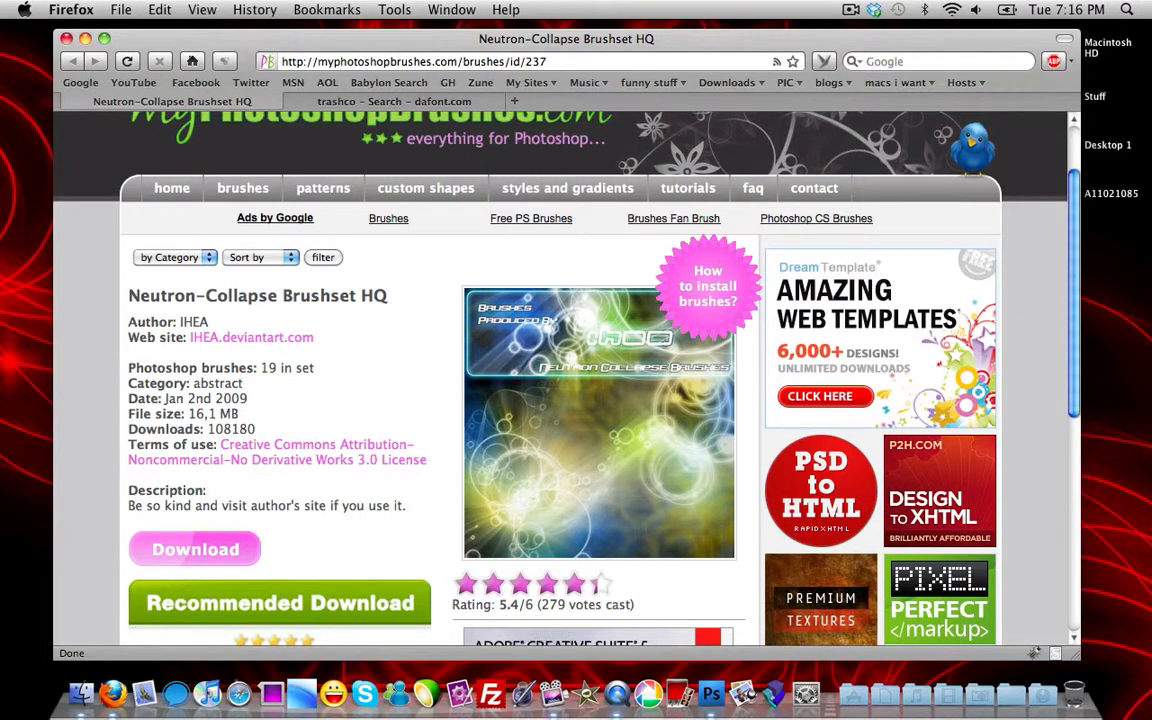
pyautogui.click(85, 39)
pyautogui.click(100, 60)
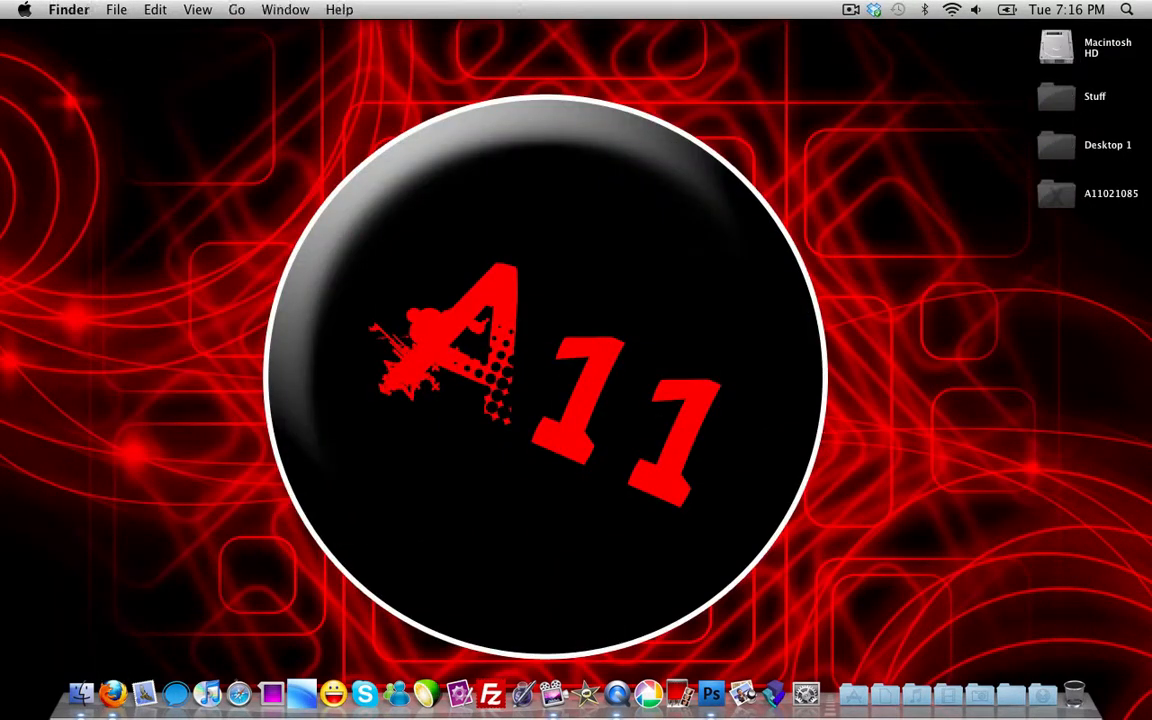